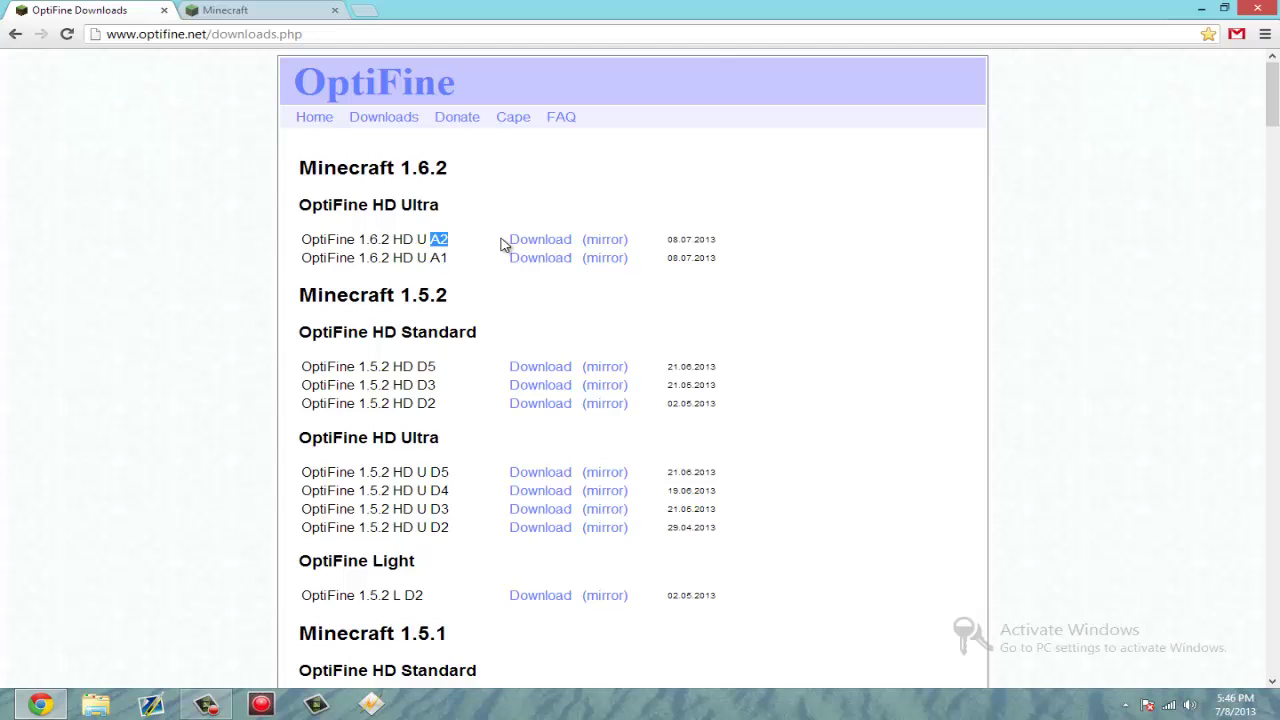
Step: Request the OptiFine 1.6.2 HD U A2 download from the optifine.net downloads page
{"action": "left_click", "coordinate": [488, 241]}
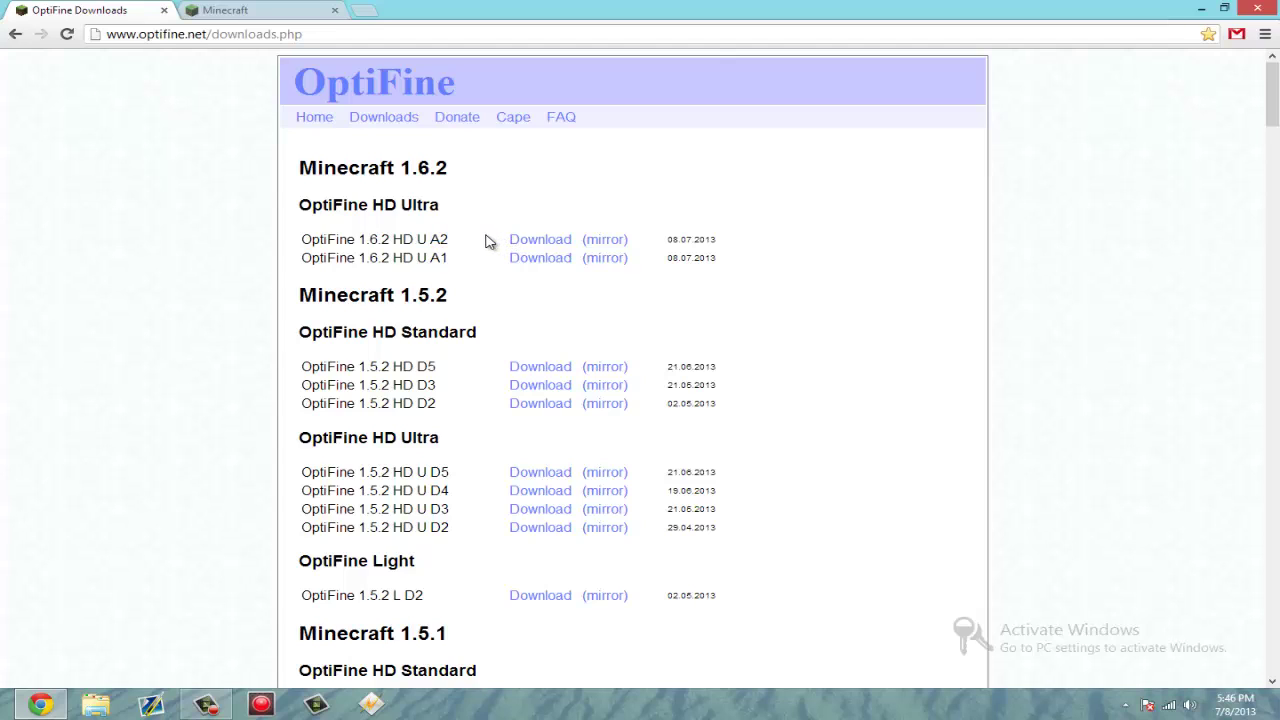
{"action": "left_click", "coordinate": [562, 244]}
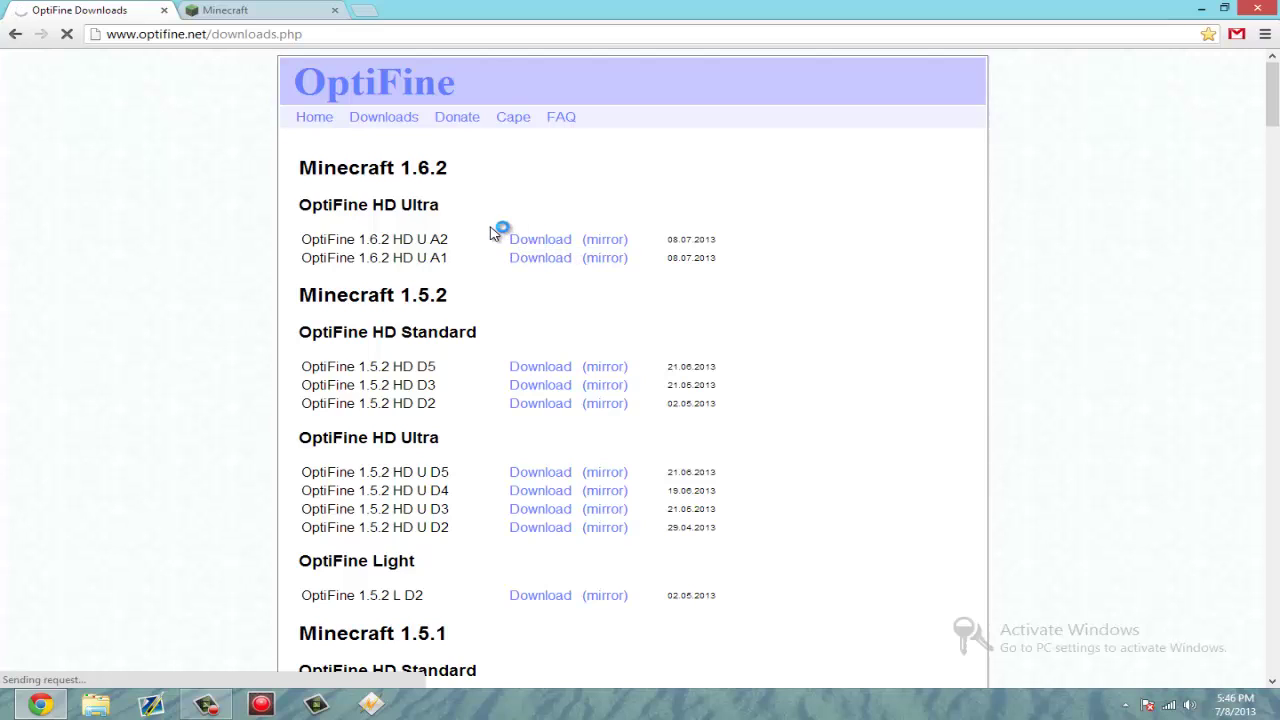
Step: Skip the adf.ly ad and download OptiFine_1.6.2_HD_U_A2.zip (358 KB)
{"action": "left_click", "coordinate": [557, 246]}
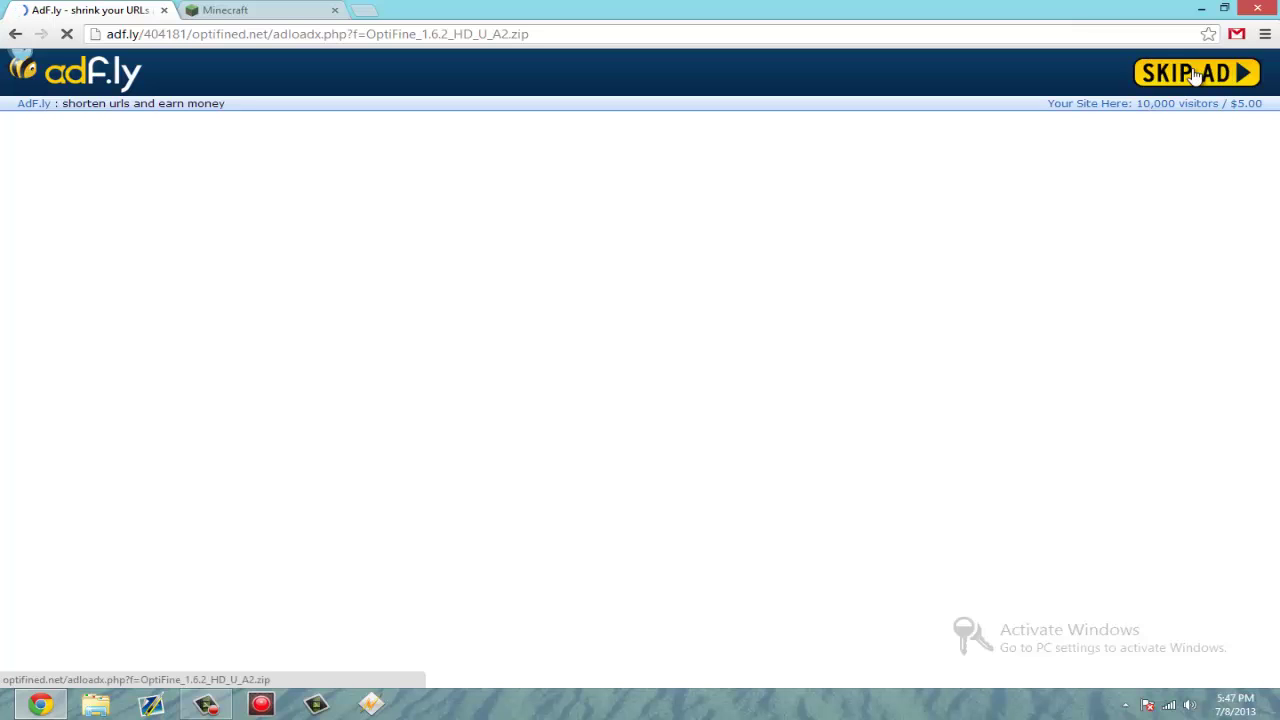
{"action": "left_click", "coordinate": [1195, 75]}
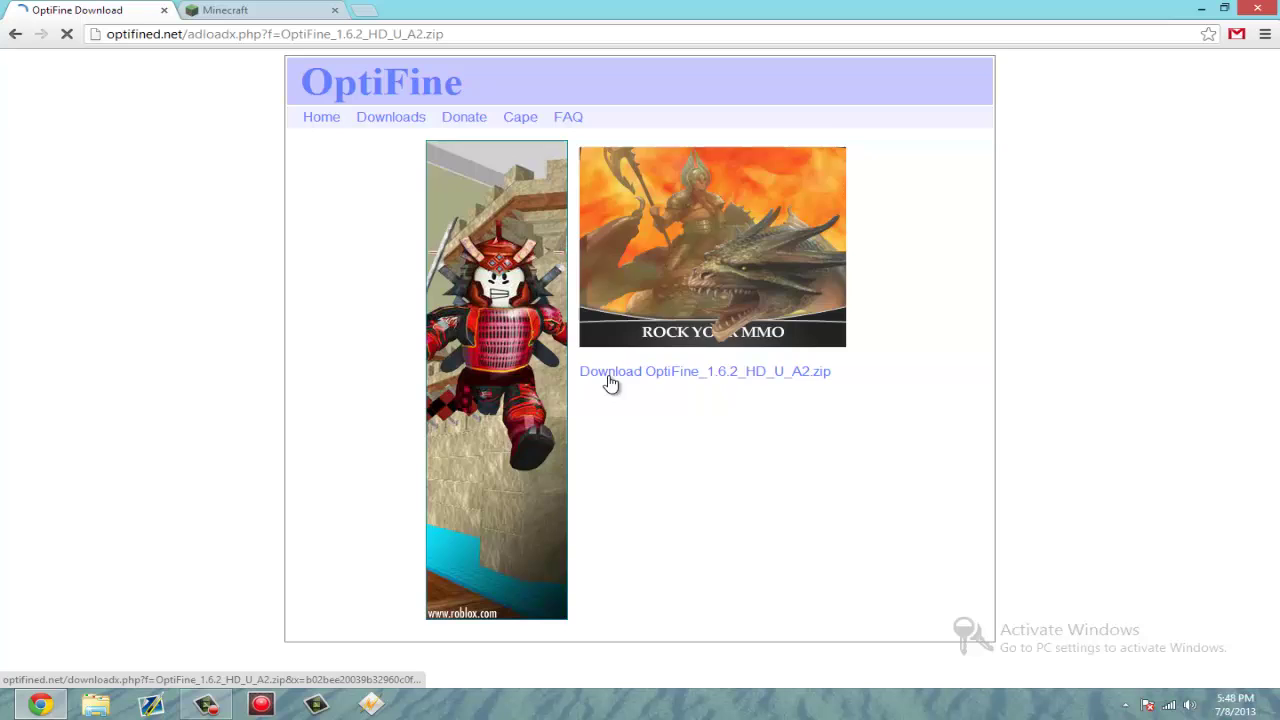
{"action": "left_click", "coordinate": [743, 377]}
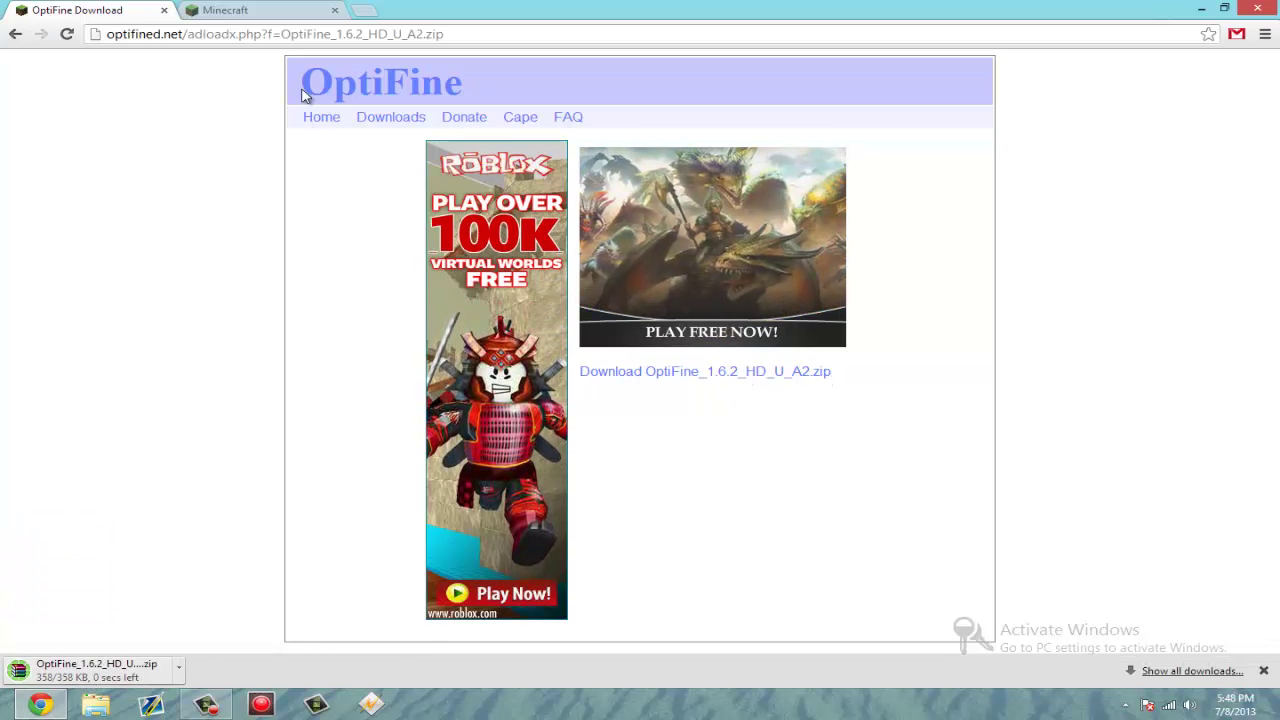
Step: Close the OptiFine tab and drag the downloaded zip onto the desktop
{"action": "left_click", "coordinate": [164, 10]}
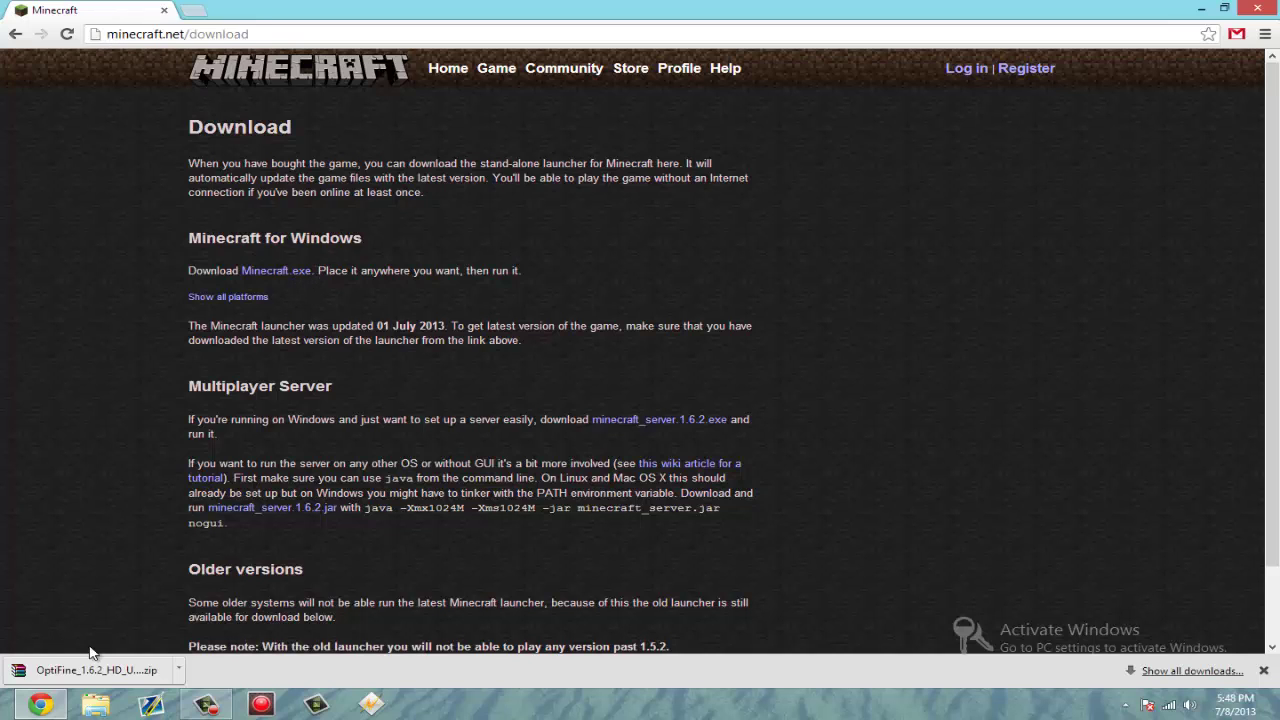
{"action": "left_click_drag", "start_coordinate": [90, 652], "coordinate": [86, 668]}
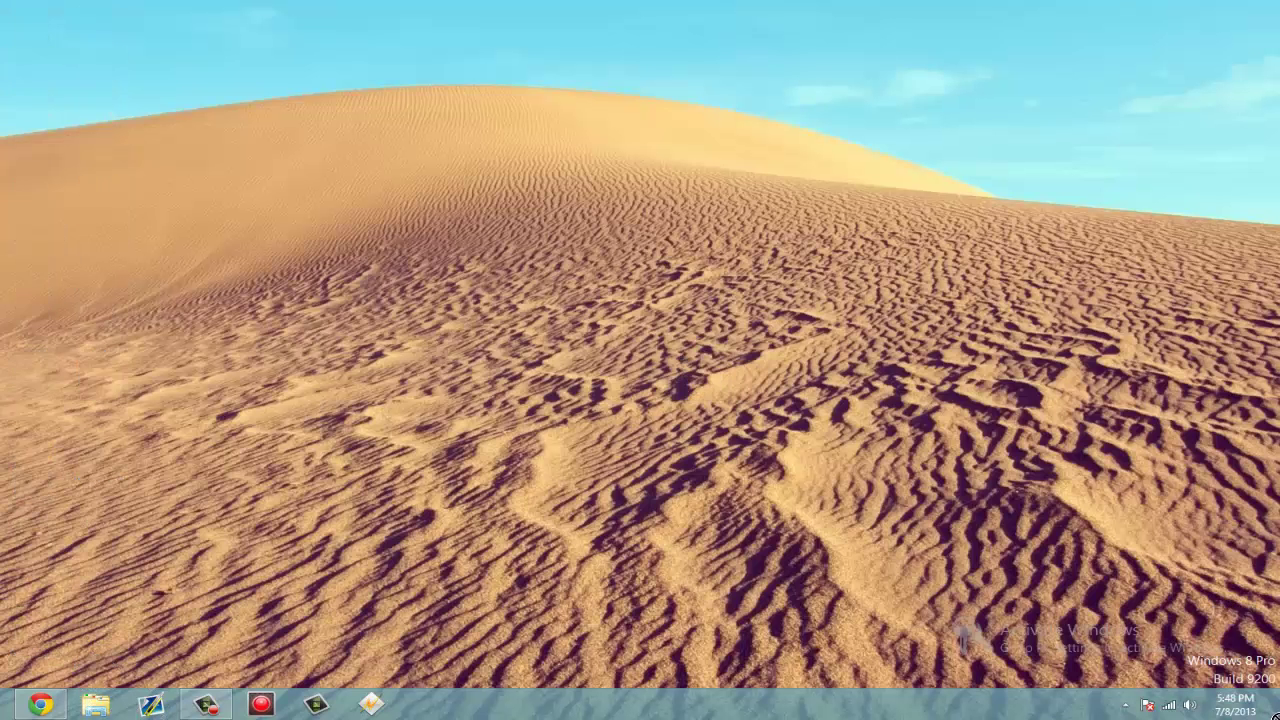
{"action": "mouse_move", "coordinate": [86, 668]}
{"action": "left_mouse_down"}
{"action": "mouse_move", "coordinate": [502, 258]}
{"action": "mouse_move", "coordinate": [490, 286]}
{"action": "left_mouse_up"}
{"action": "left_click", "coordinate": [518, 347]}
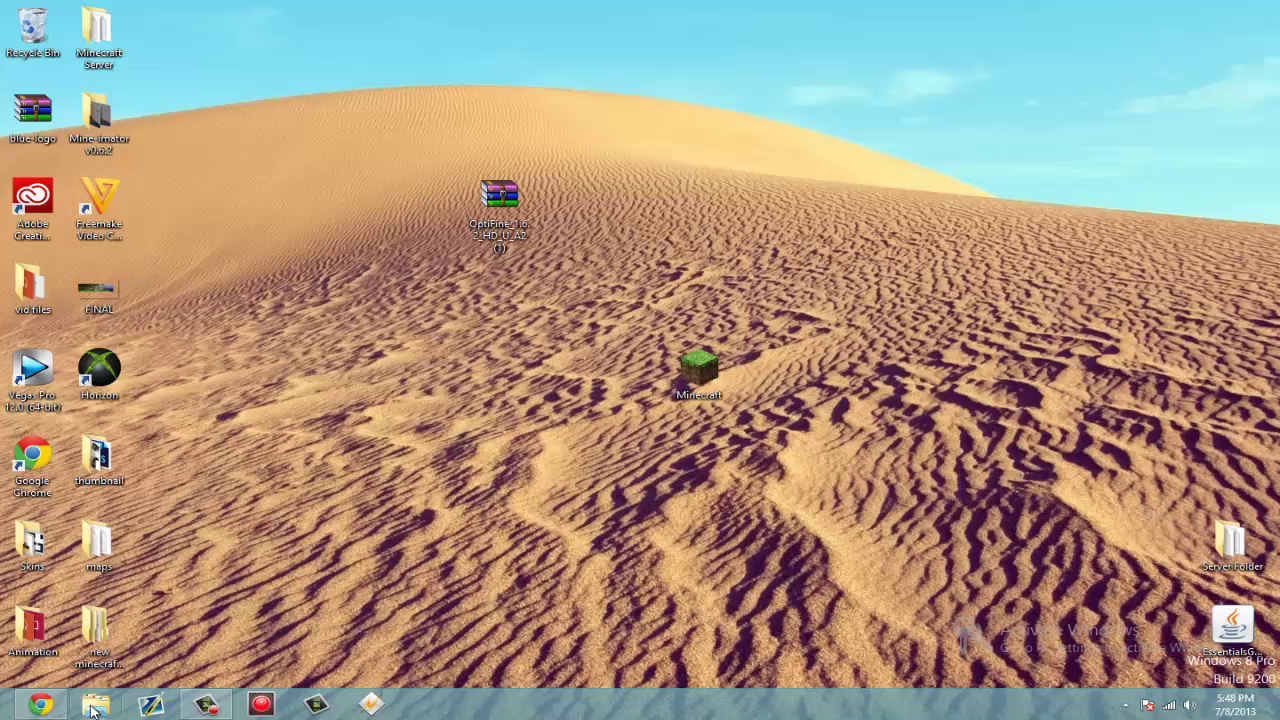
Step: Move the Minecraft launcher icon right beside the OptiFine zip on the desktop
{"action": "right_click", "coordinate": [40, 705]}
{"action": "left_click", "coordinate": [420, 460]}
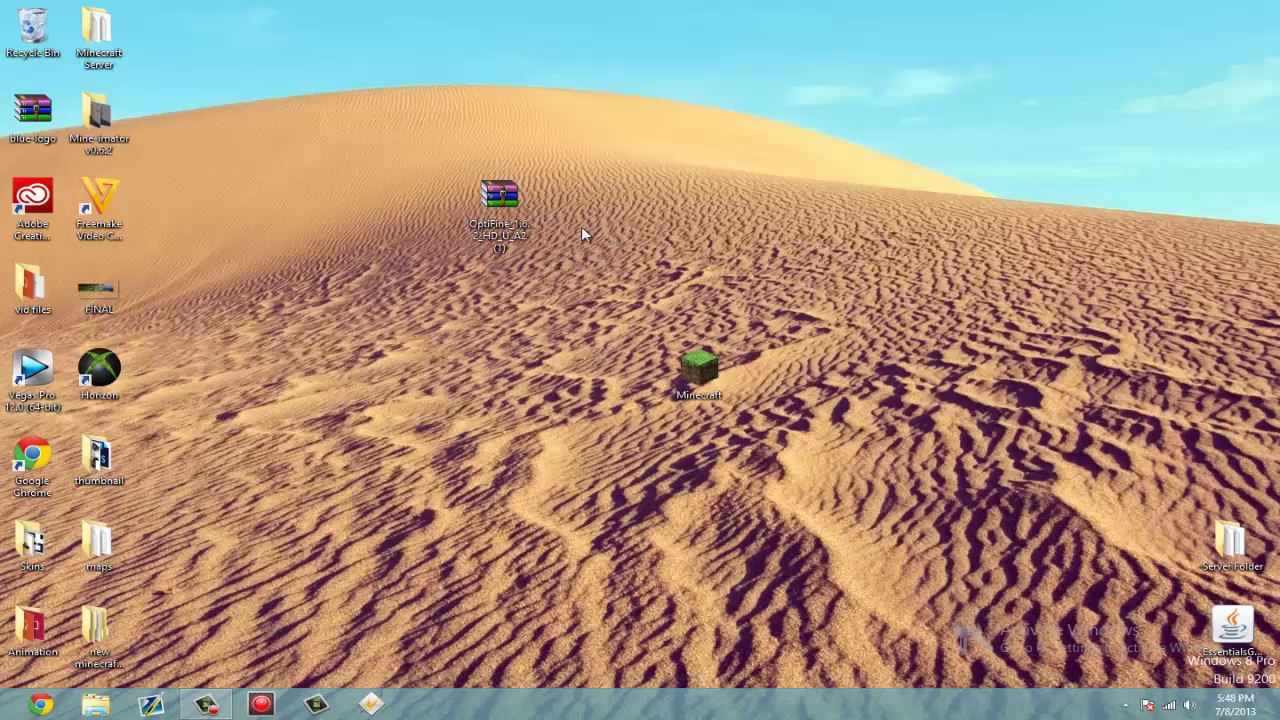
{"action": "left_click_drag", "start_coordinate": [690, 368], "coordinate": [598, 212]}
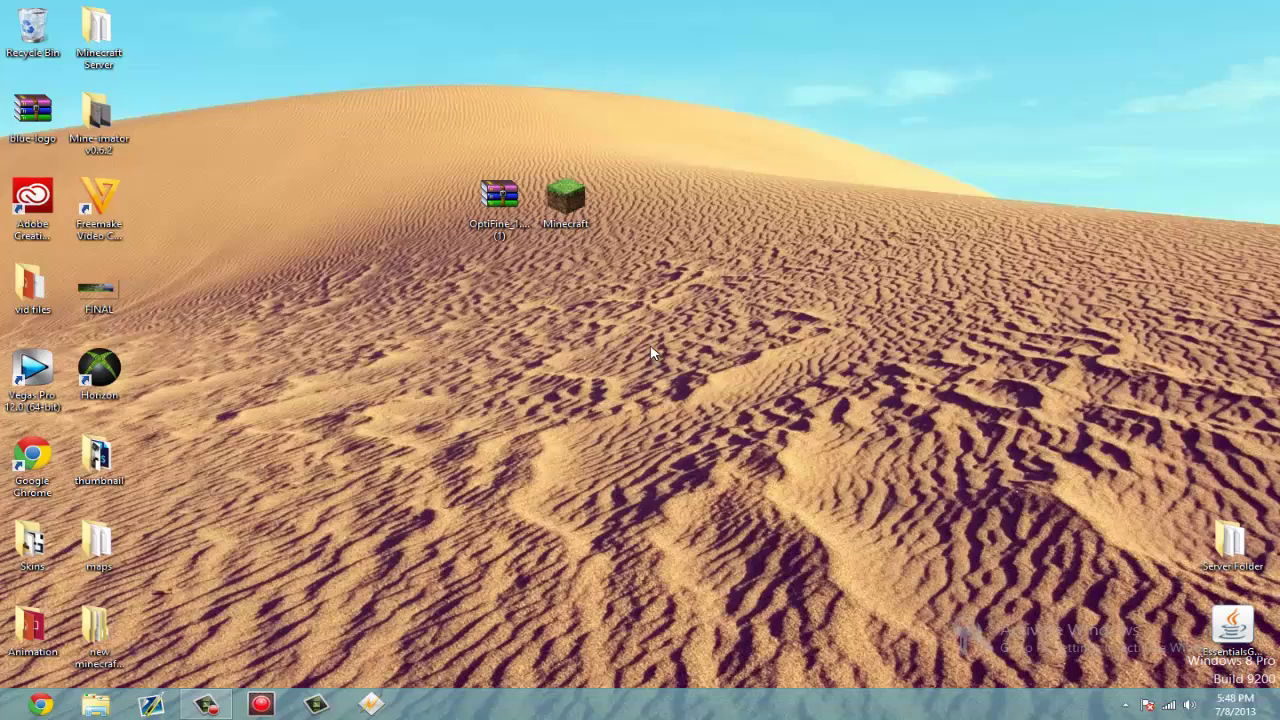
Step: Go via %appdata% into .minecraft's versions folder, which lists 1.6.1 and 1.6.2
{"action": "key", "text": "super+r"}
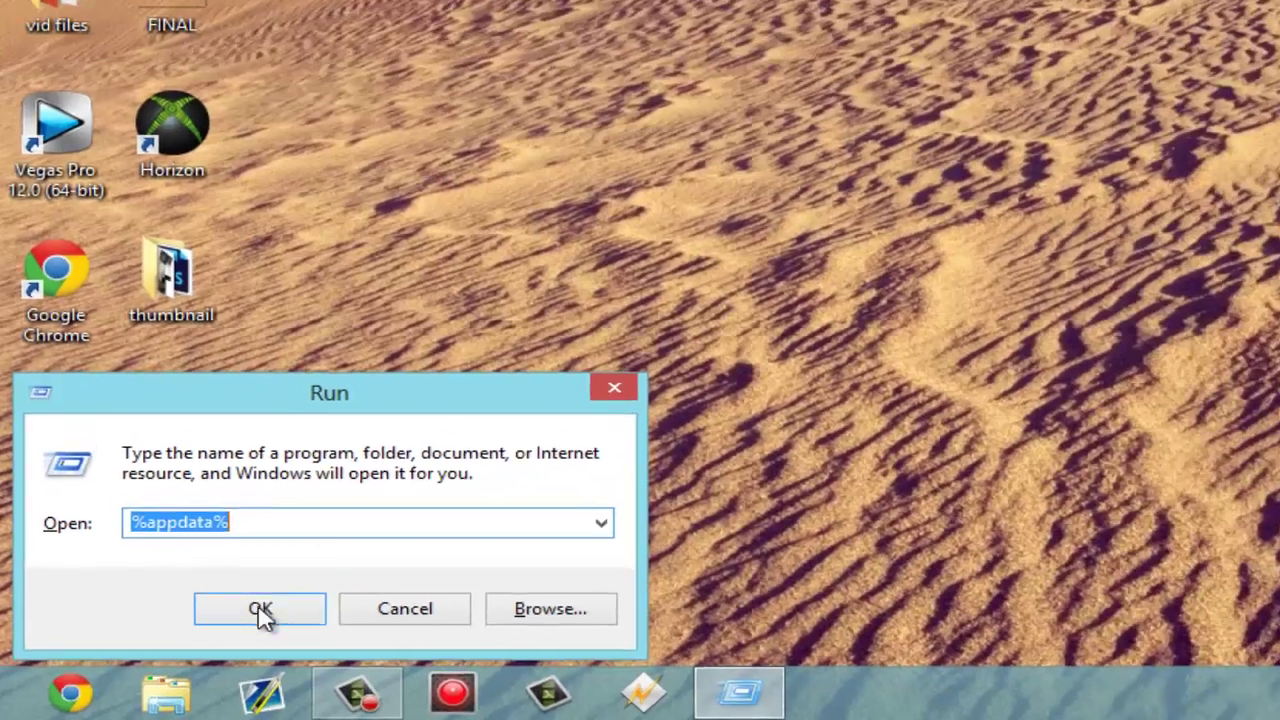
{"action": "left_click", "coordinate": [312, 588]}
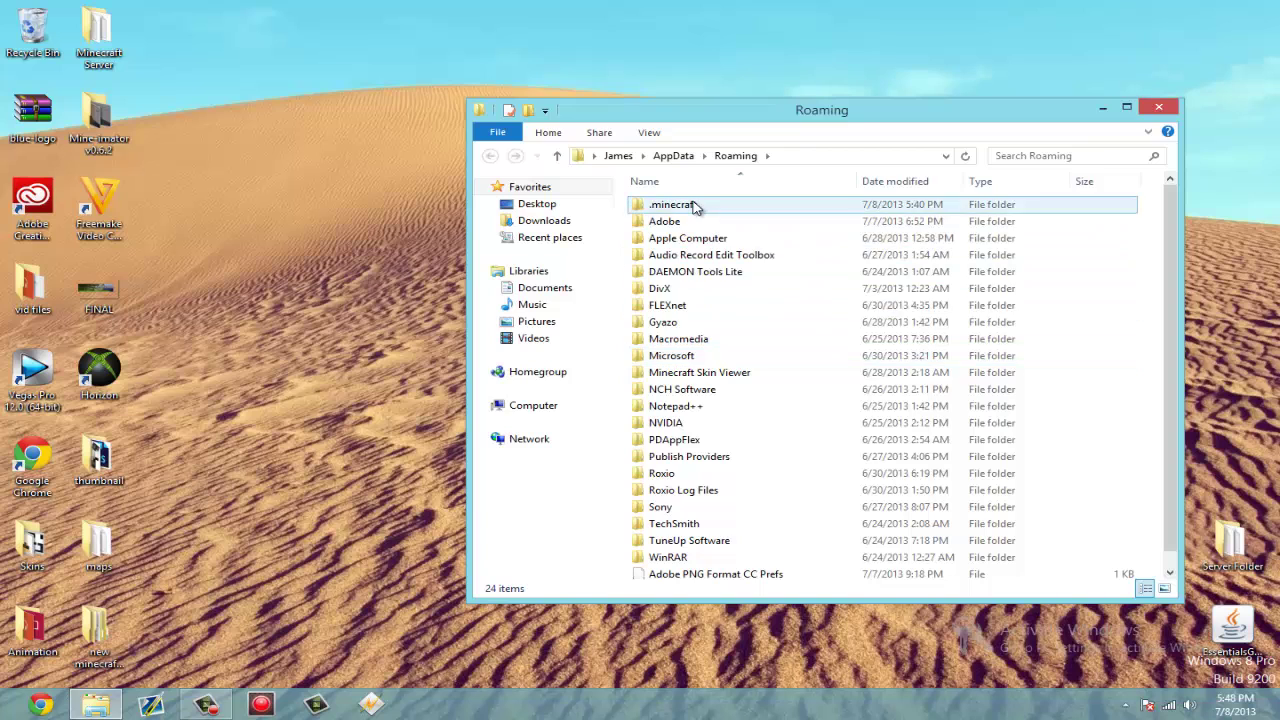
{"action": "double_click", "coordinate": [691, 206]}
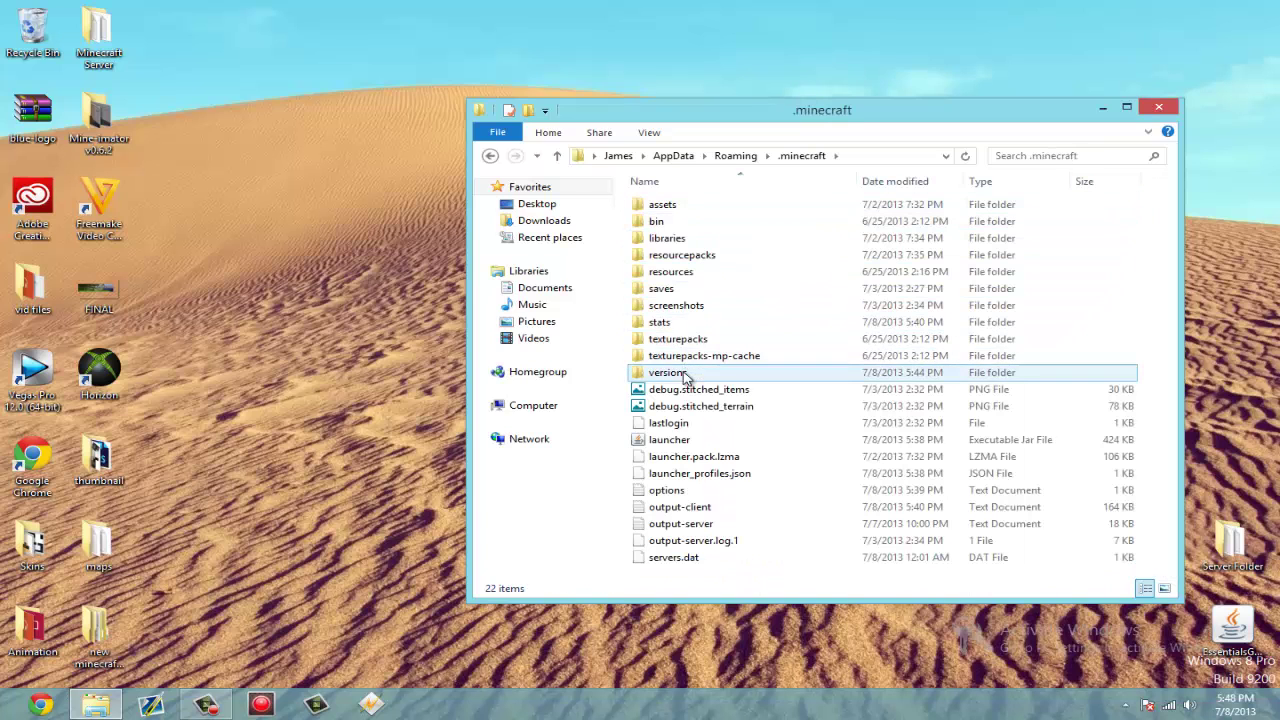
{"action": "double_click", "coordinate": [688, 373]}
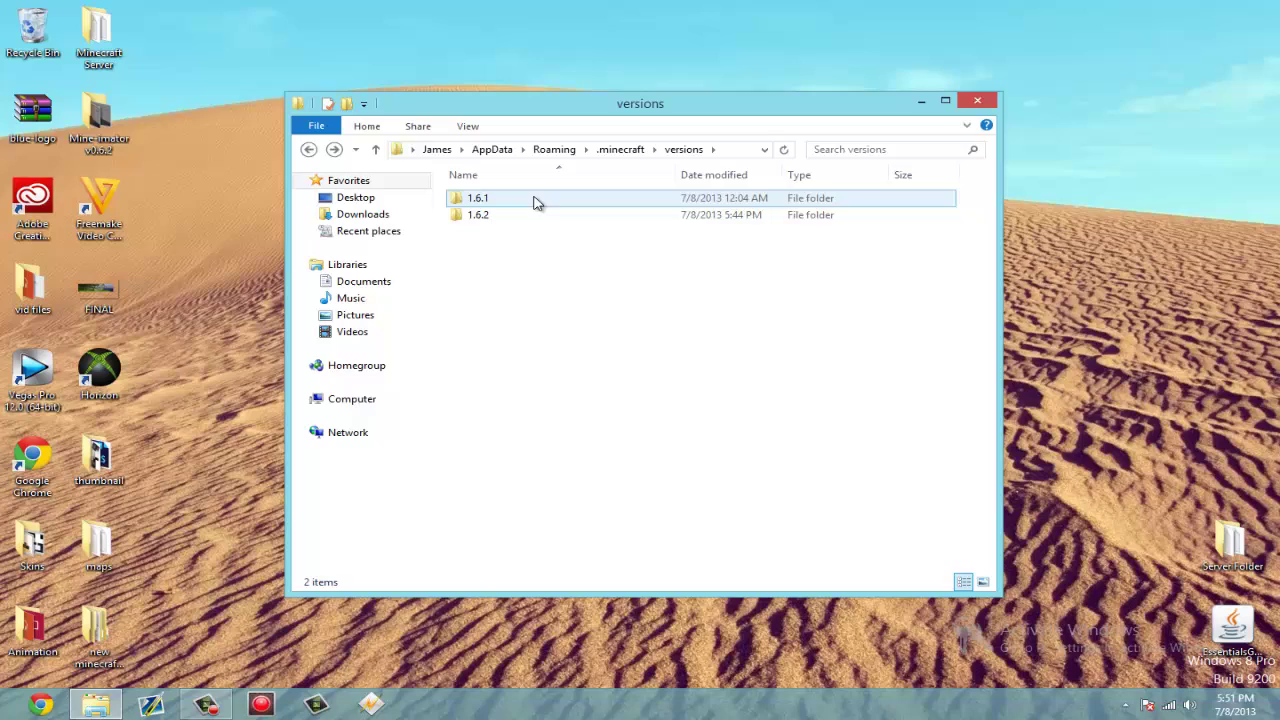
Step: Copy the 1.6.2 version folder and paste a duplicate into the versions folder
{"action": "left_click", "coordinate": [648, 222]}
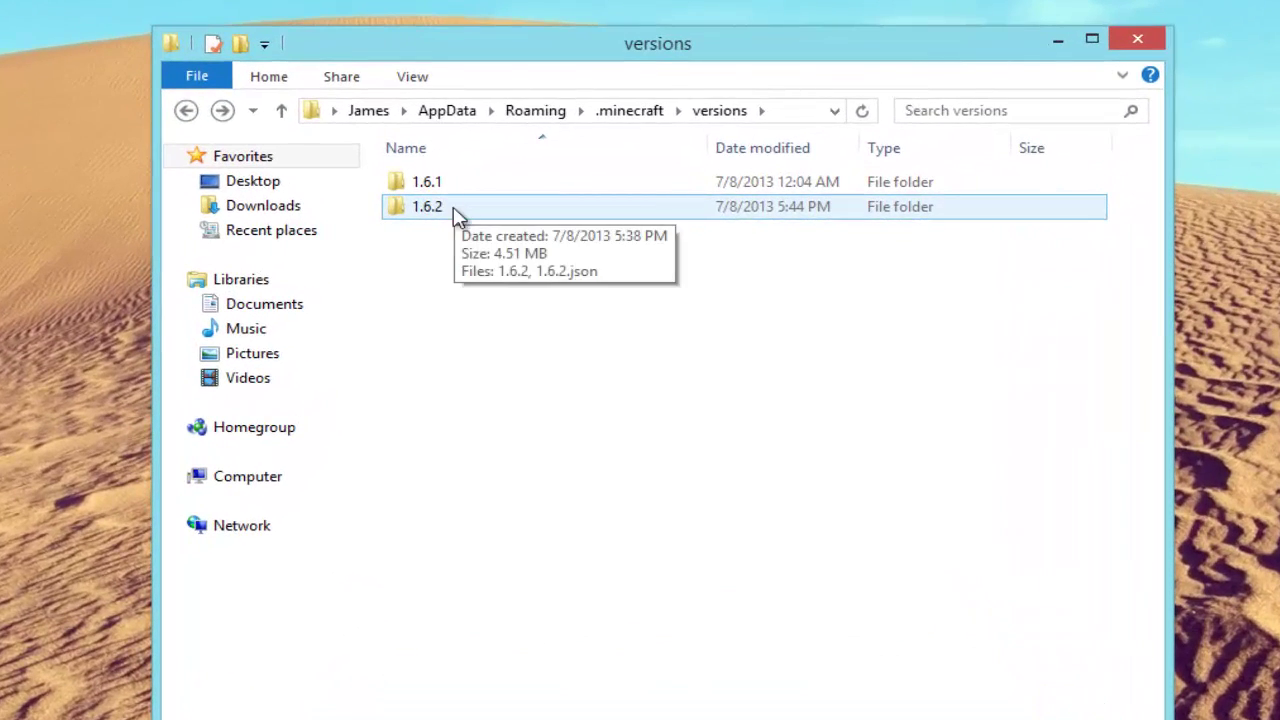
{"action": "right_click", "coordinate": [453, 214]}
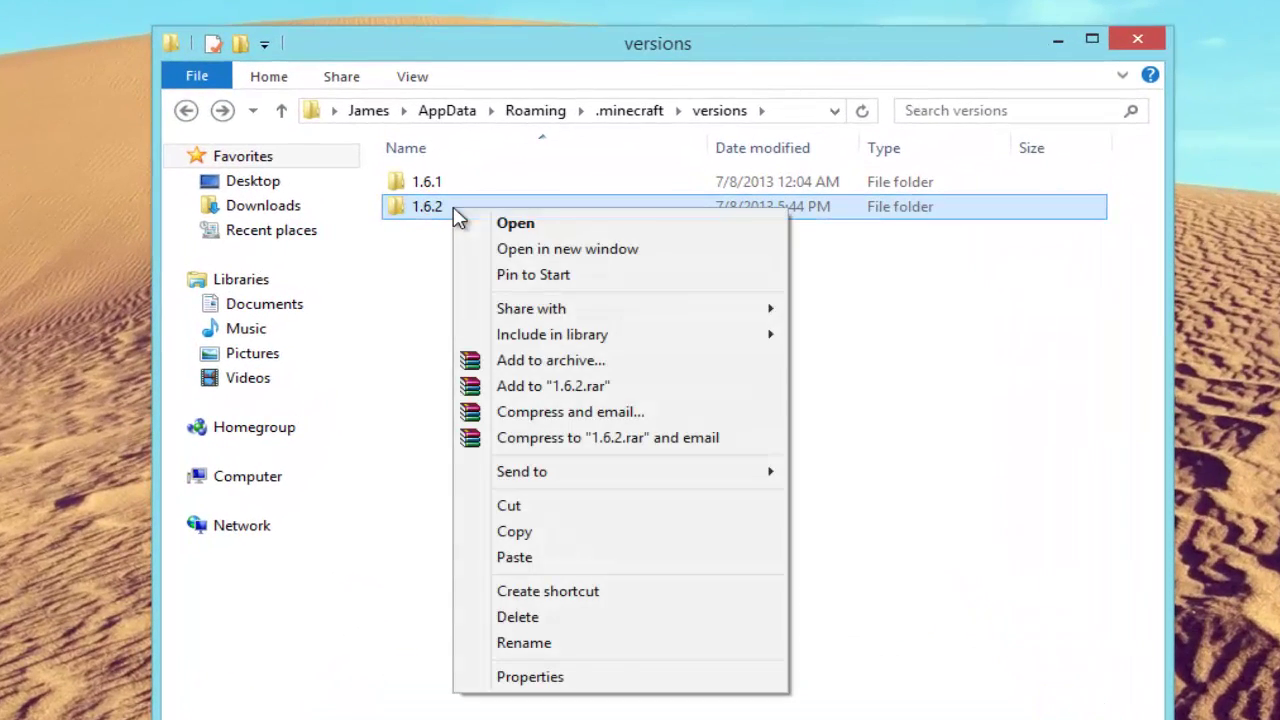
{"action": "left_click", "coordinate": [600, 533]}
{"action": "right_click", "coordinate": [607, 403]}
{"action": "left_click", "coordinate": [716, 568]}
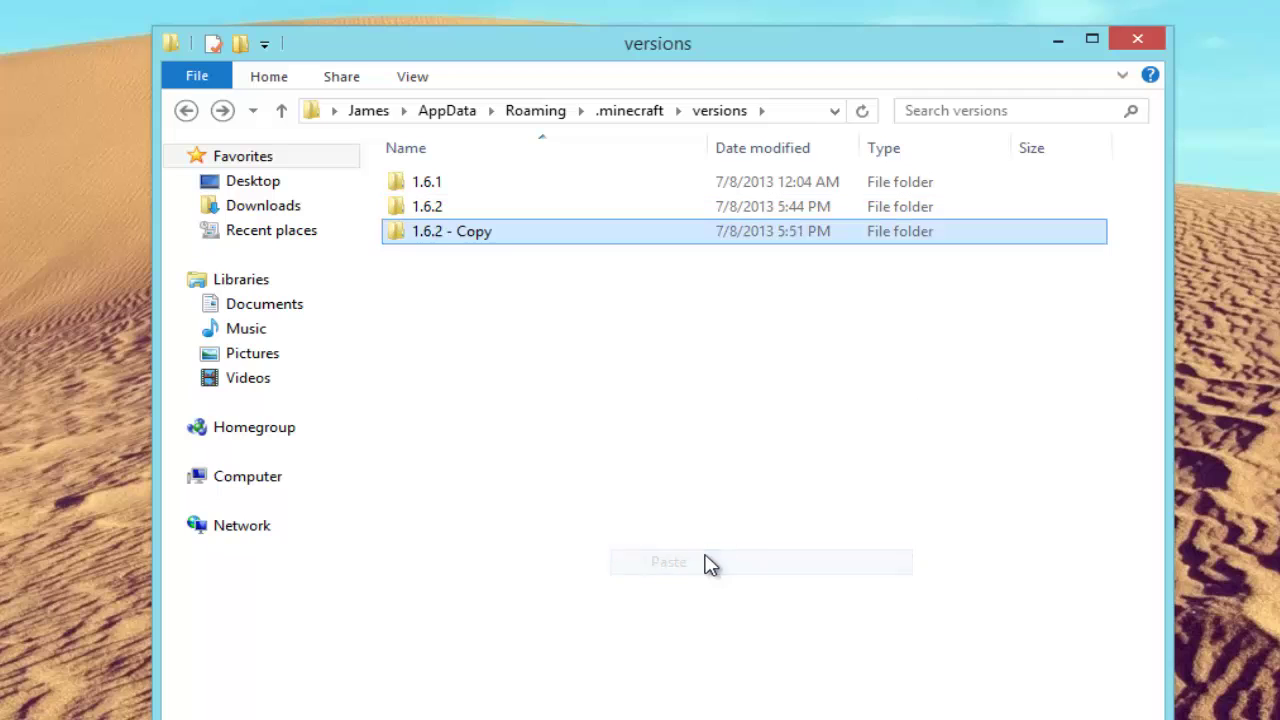
Step: Rename the duplicated folder to '1.6.2 optifine'
{"action": "right_click", "coordinate": [493, 226]}
{"action": "left_click", "coordinate": [564, 659]}
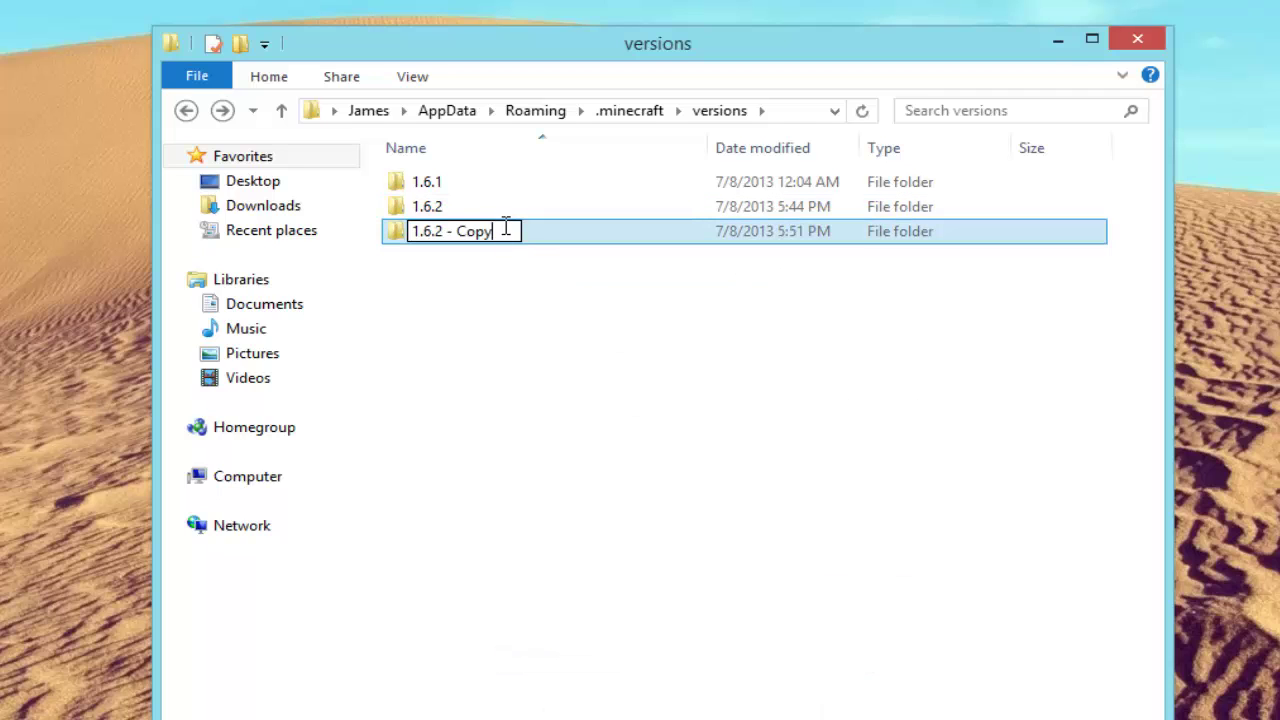
{"action": "left_click_drag", "start_coordinate": [479, 226], "coordinate": [446, 229]}
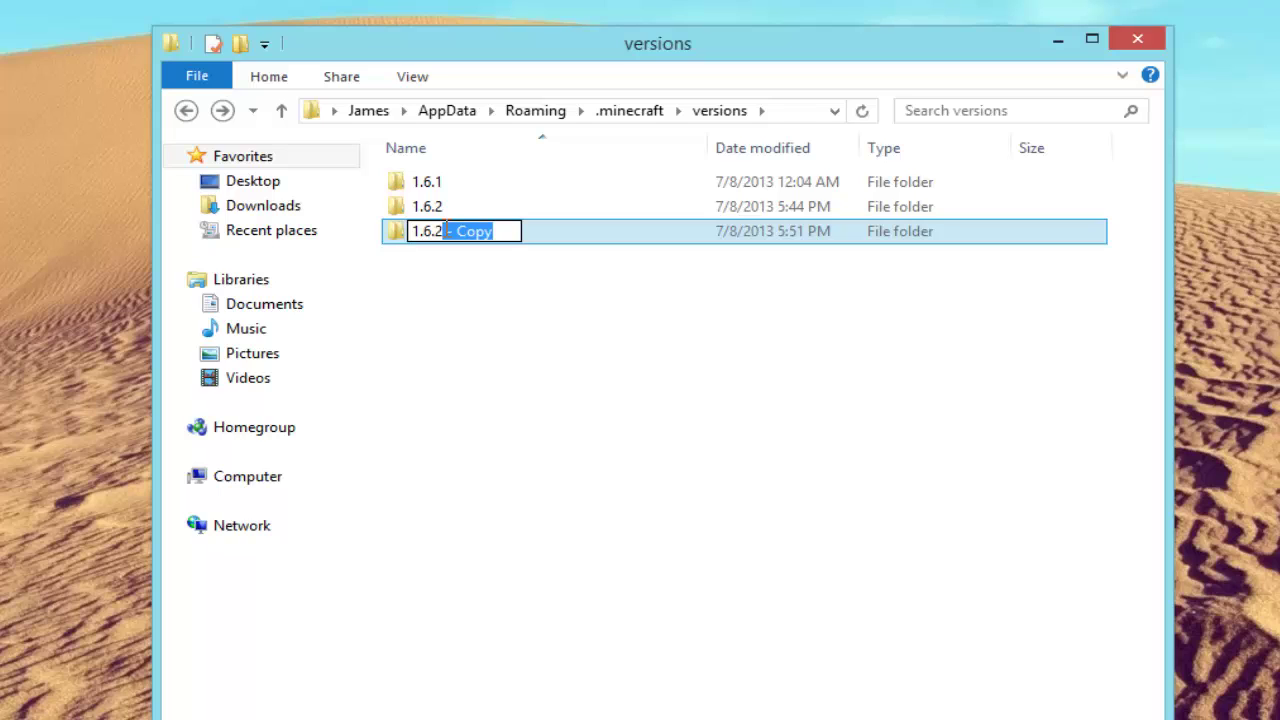
{"action": "key", "text": "BackSpace"}
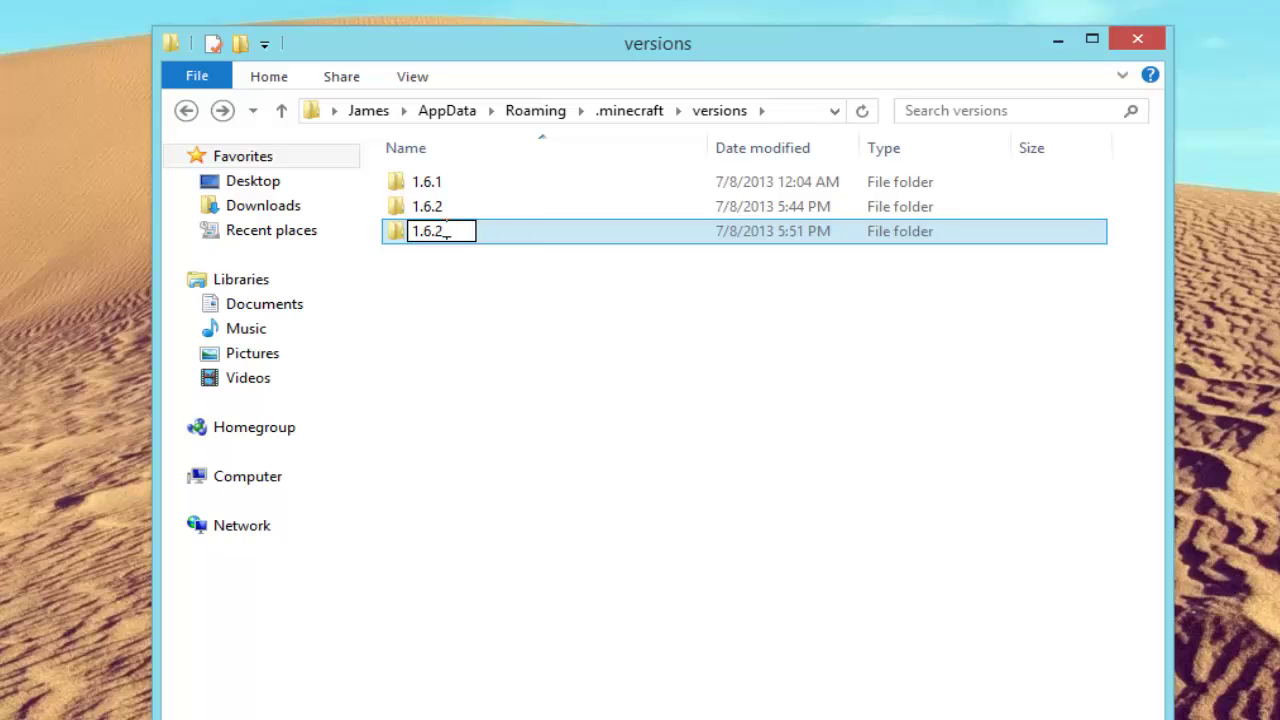
{"action": "type", "text": "_op"}
{"action": "type", "text": "fine"}
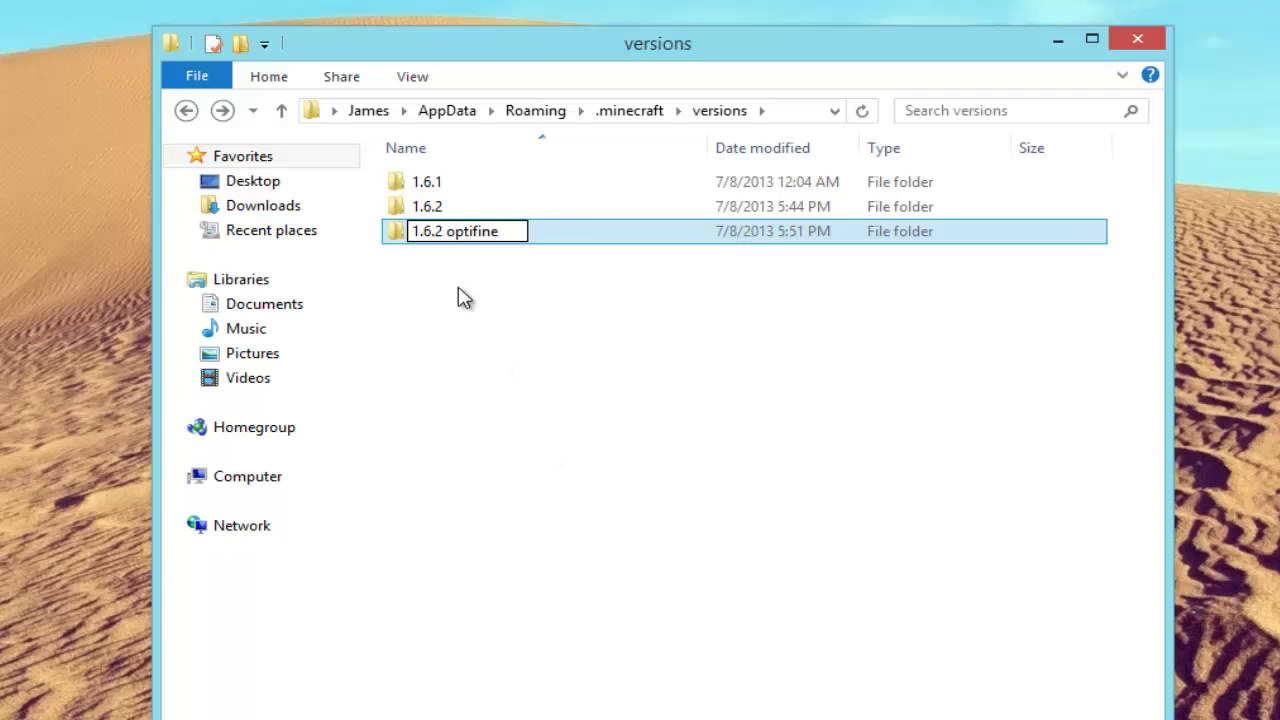
{"action": "left_click", "coordinate": [529, 308]}
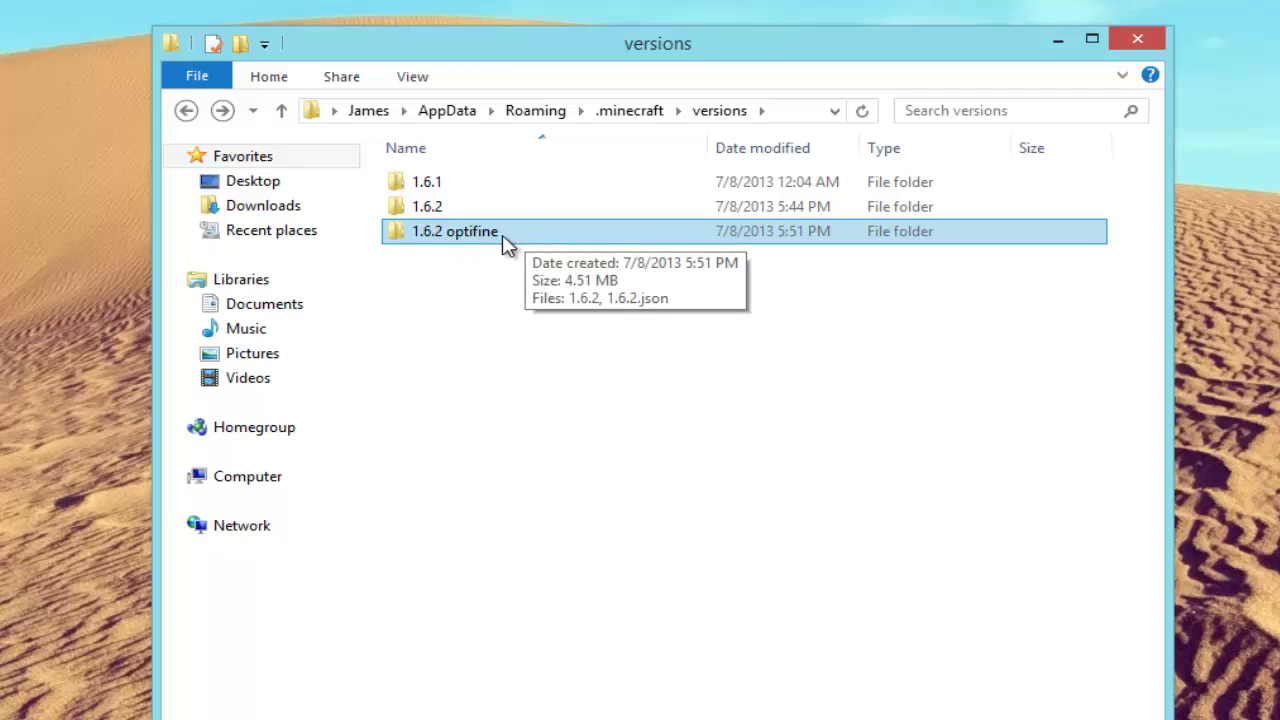
{"action": "left_click", "coordinate": [530, 238]}
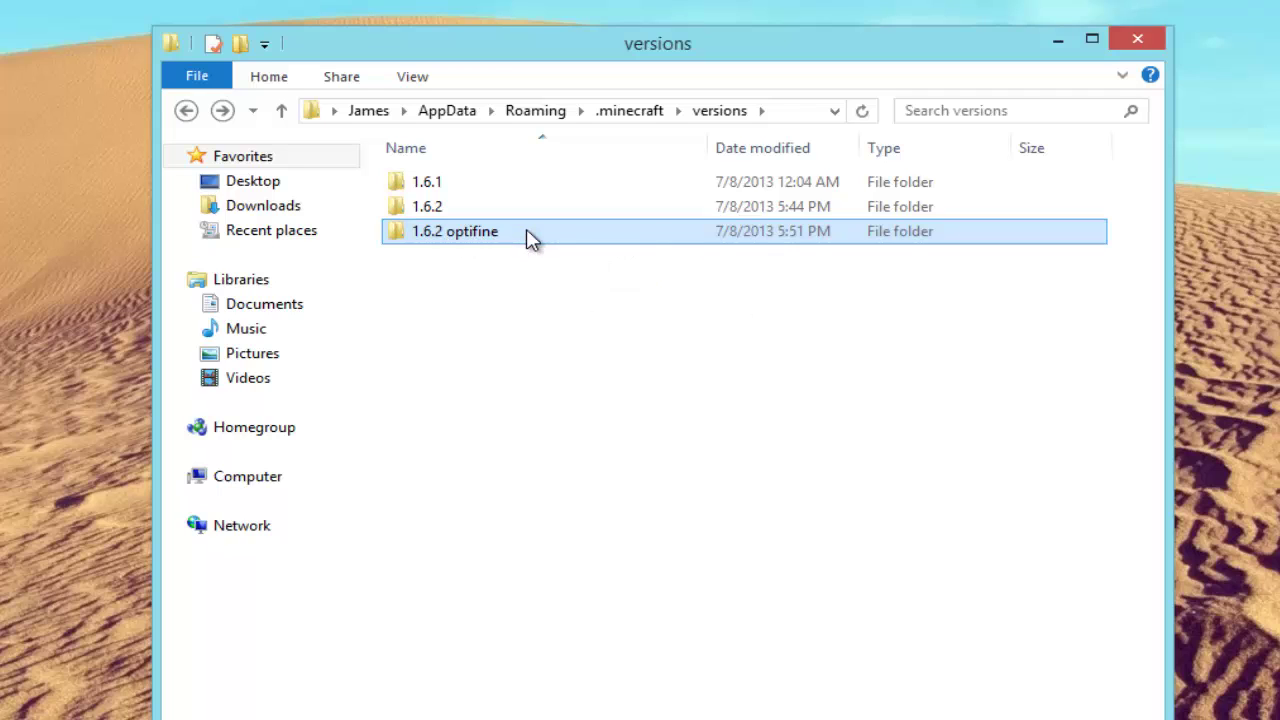
Step: Open the 1.6.2 optifine folder and rename the 1.6.2 jar to '1.6.2 optifine'
{"action": "double_click", "coordinate": [530, 238]}
{"action": "right_click", "coordinate": [476, 183]}
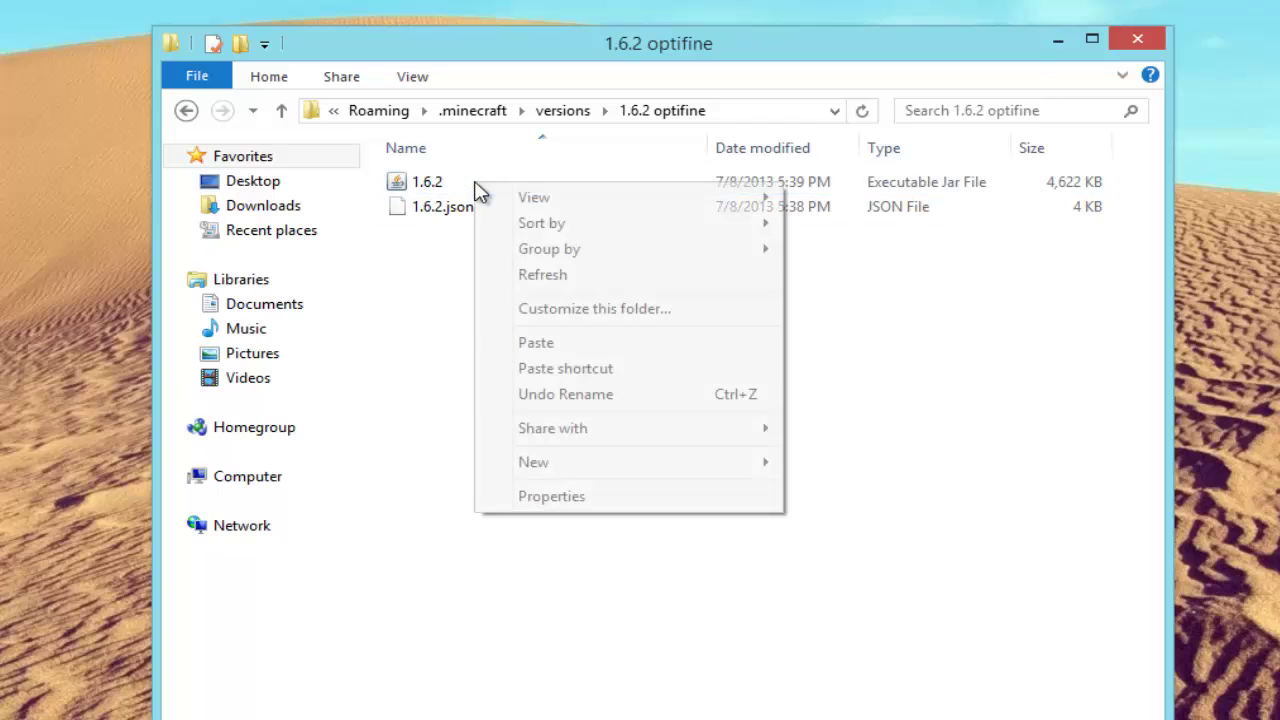
{"action": "left_click", "coordinate": [430, 190]}
{"action": "right_click", "coordinate": [428, 185]}
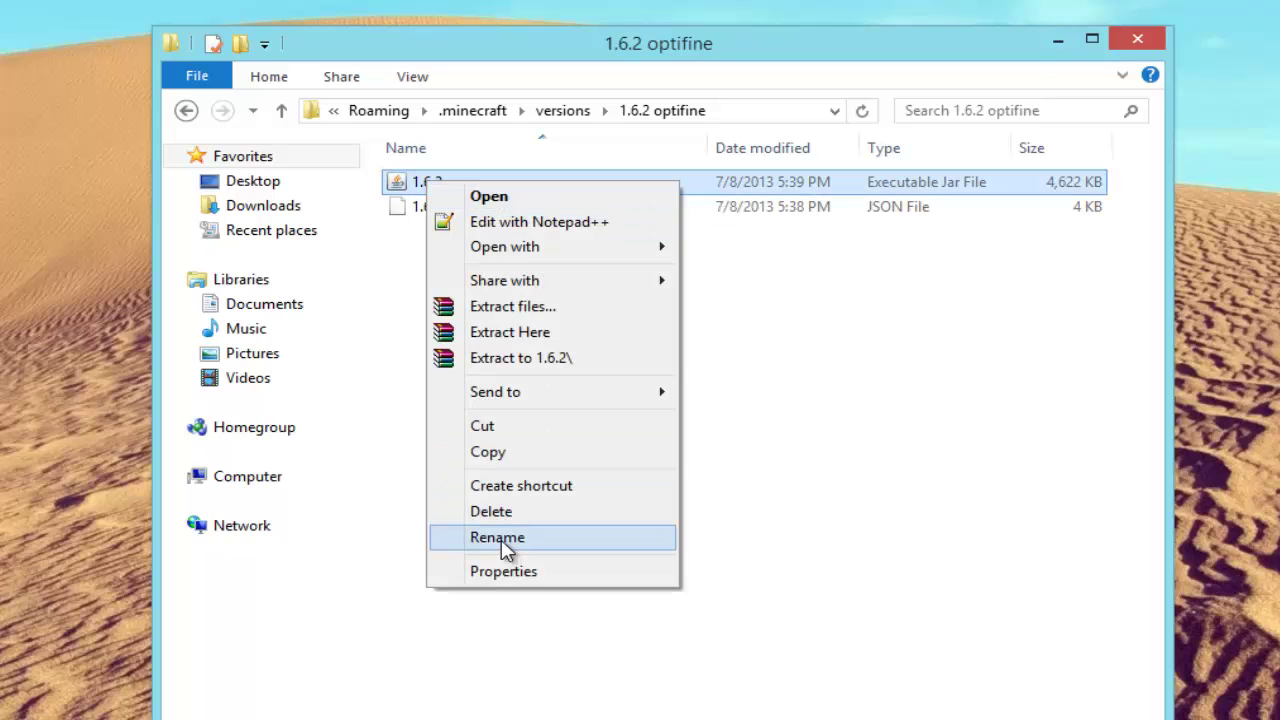
{"action": "left_click", "coordinate": [501, 539]}
{"action": "left_click", "coordinate": [464, 182]}
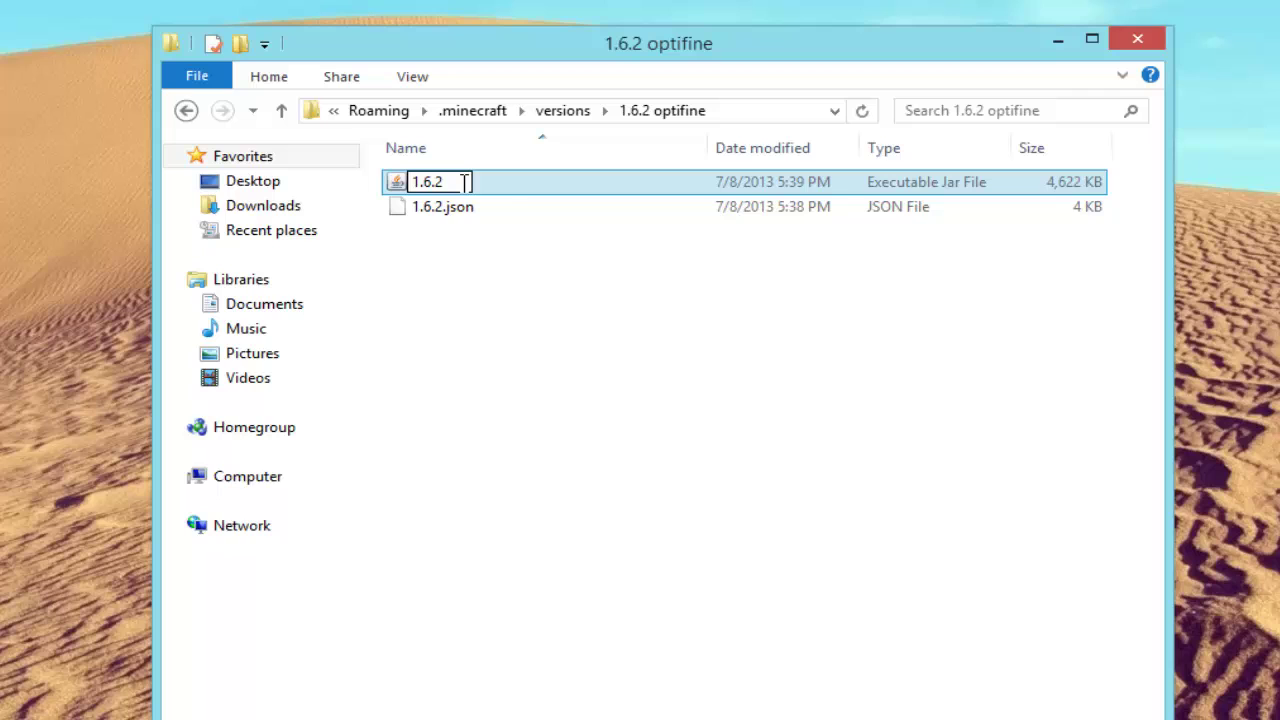
{"action": "type", "text": " optifine"}
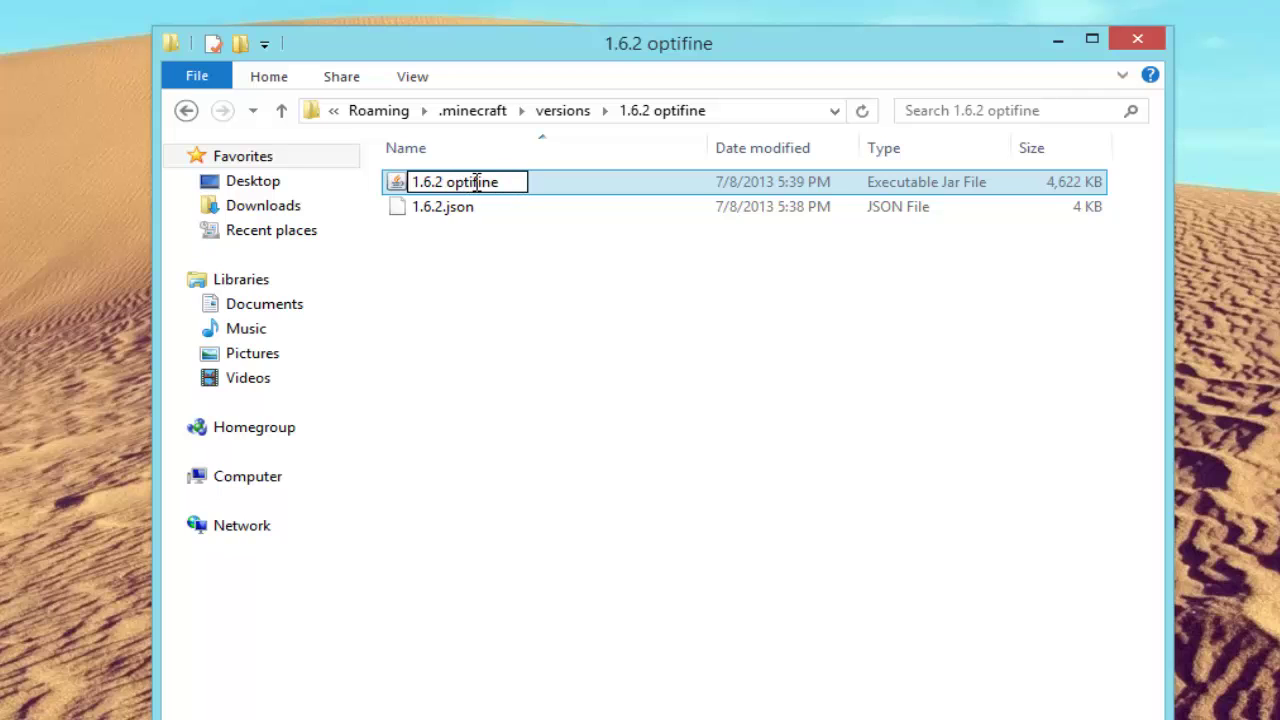
{"action": "key", "text": "Return"}
Step: Rename 1.6.2.json to '1.6.2 optifine.json'
{"action": "right_click", "coordinate": [456, 208]}
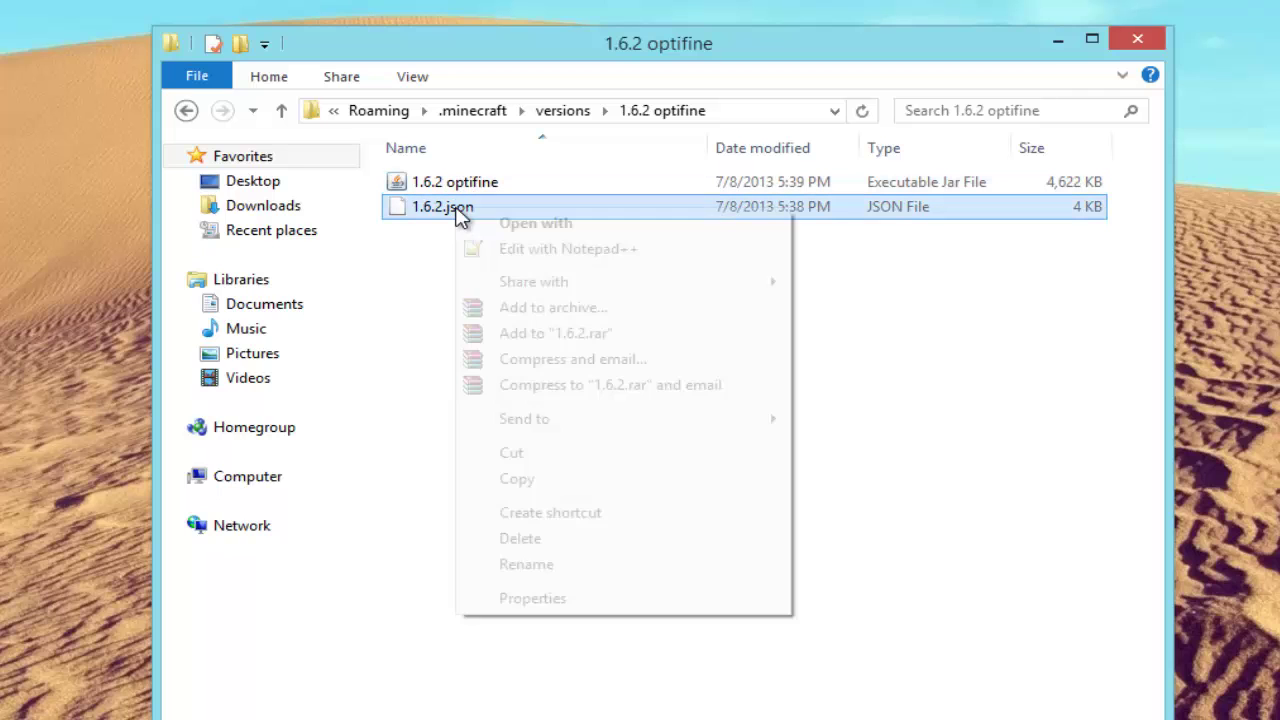
{"action": "left_click", "coordinate": [546, 566]}
{"action": "left_click", "coordinate": [445, 207]}
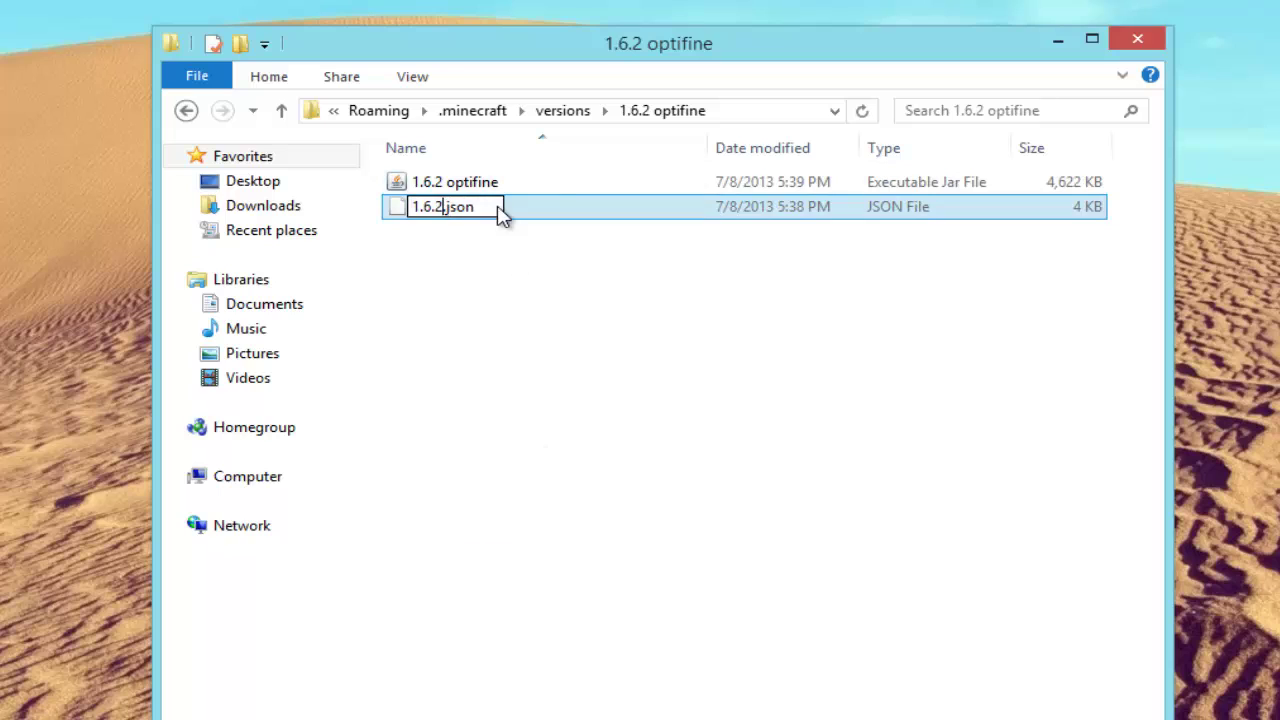
{"action": "type", "text": "op"}
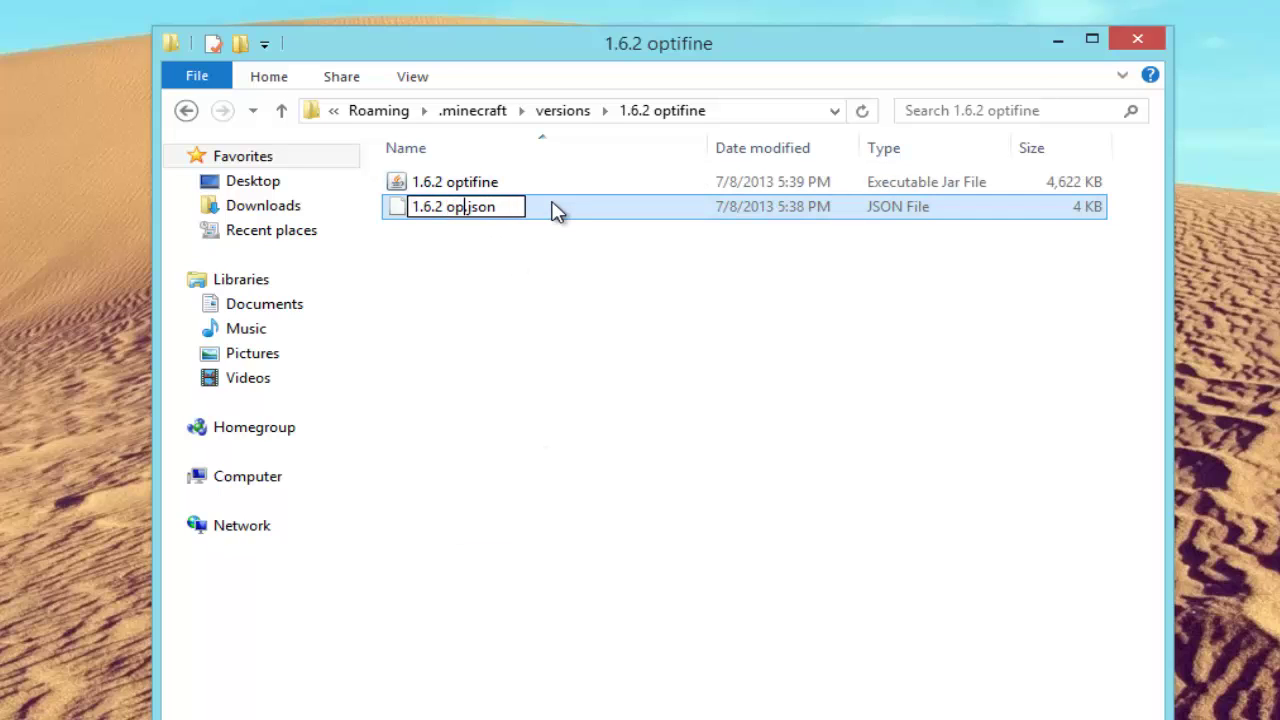
{"action": "type", "text": "tifine"}
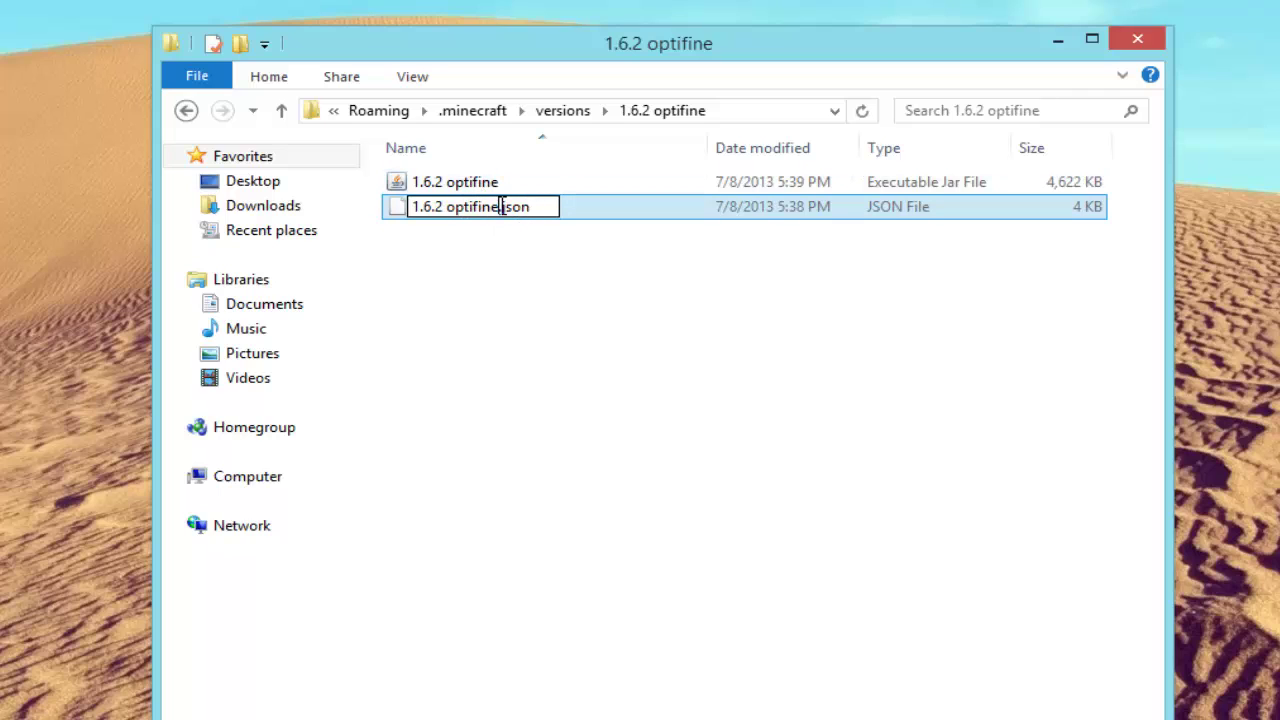
{"action": "left_click_drag", "start_coordinate": [498, 206], "coordinate": [410, 206]}
{"action": "left_click", "coordinate": [499, 207]}
{"action": "left_click_drag", "start_coordinate": [502, 207], "coordinate": [534, 207]}
{"action": "left_click", "coordinate": [498, 276]}
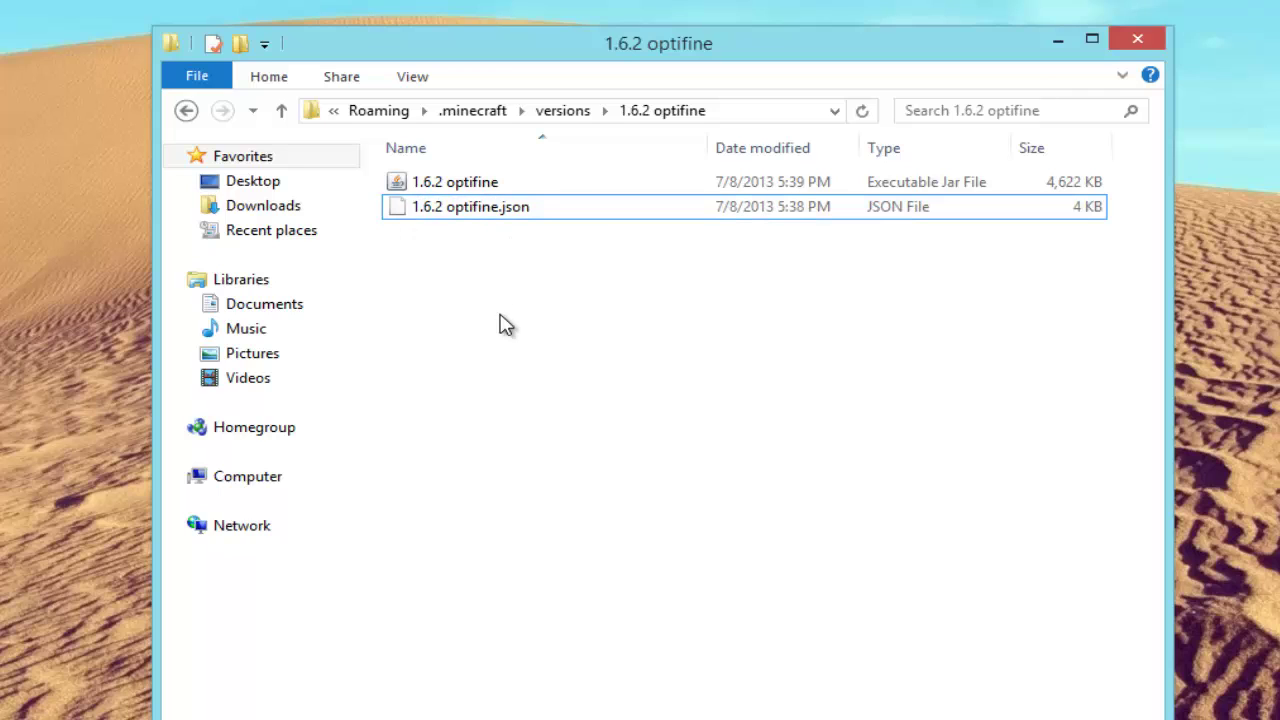
{"action": "left_click", "coordinate": [548, 212]}
Step: Open the JSON in Notepad, change the id to '1.6.2 optifine', and close Notepad
{"action": "left_click_drag", "start_coordinate": [609, 55], "coordinate": [886, 20]}
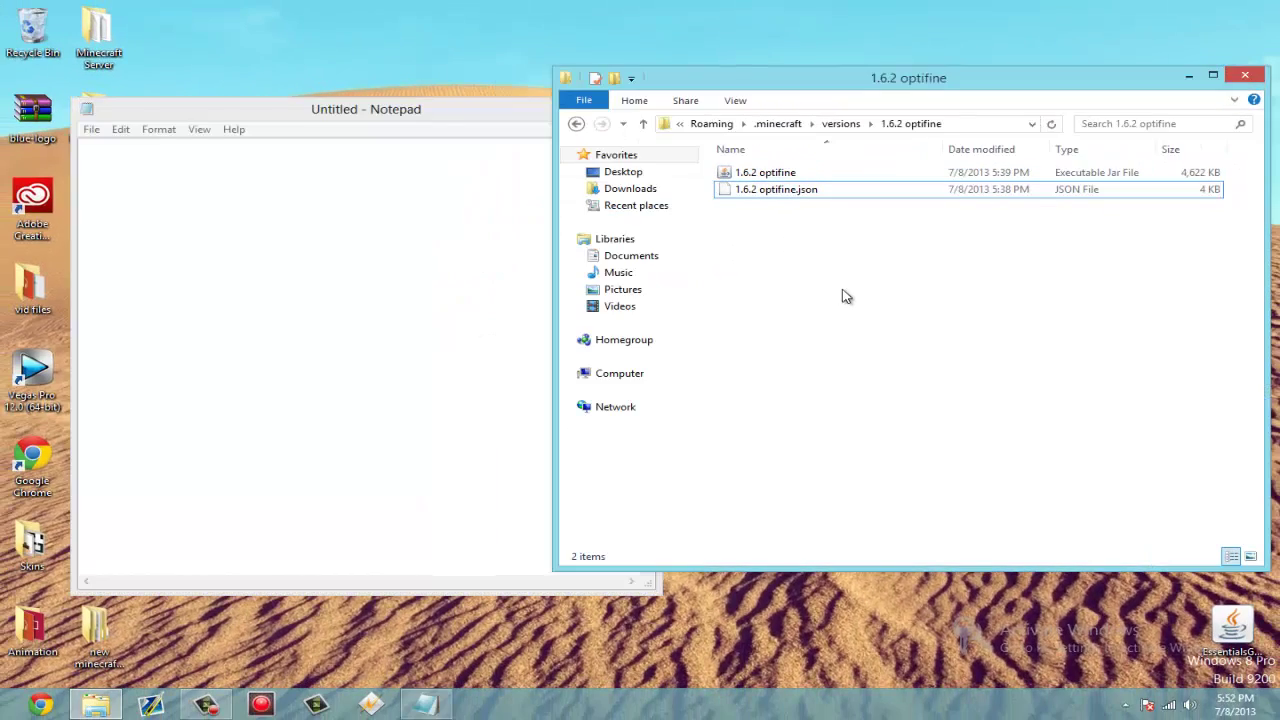
{"action": "left_click", "coordinate": [826, 191]}
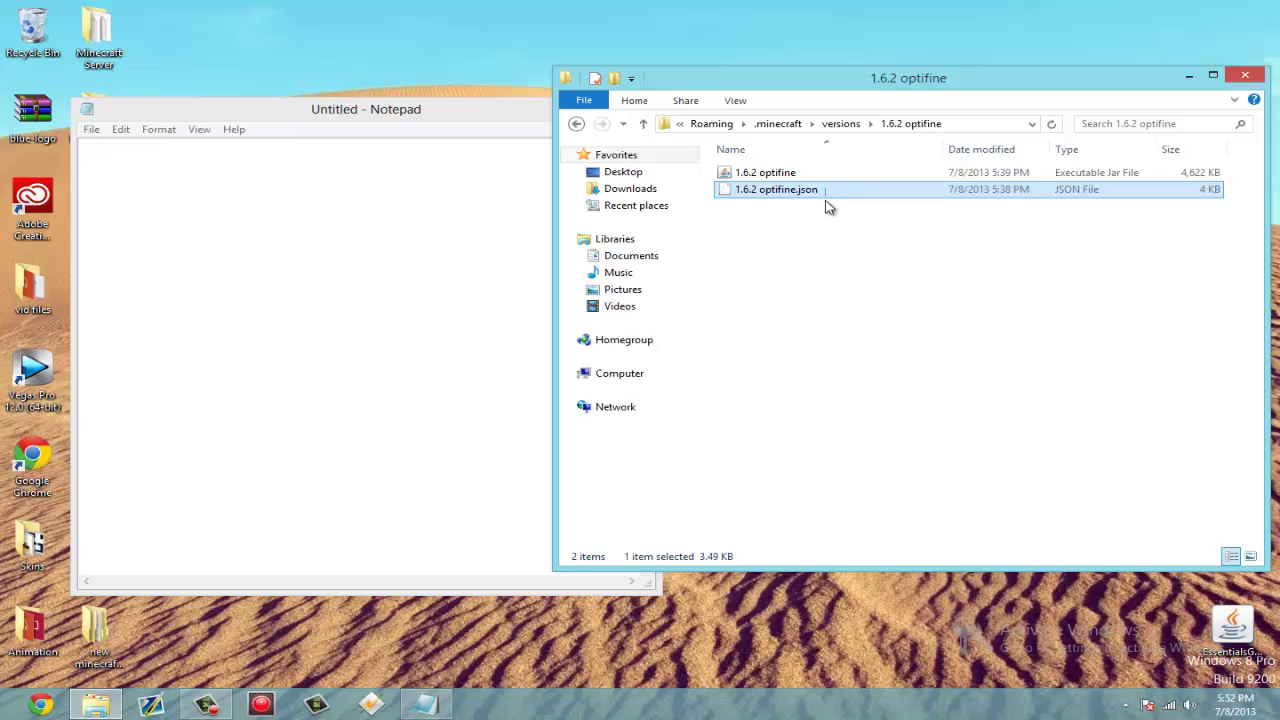
{"action": "left_click_drag", "start_coordinate": [838, 196], "coordinate": [390, 245]}
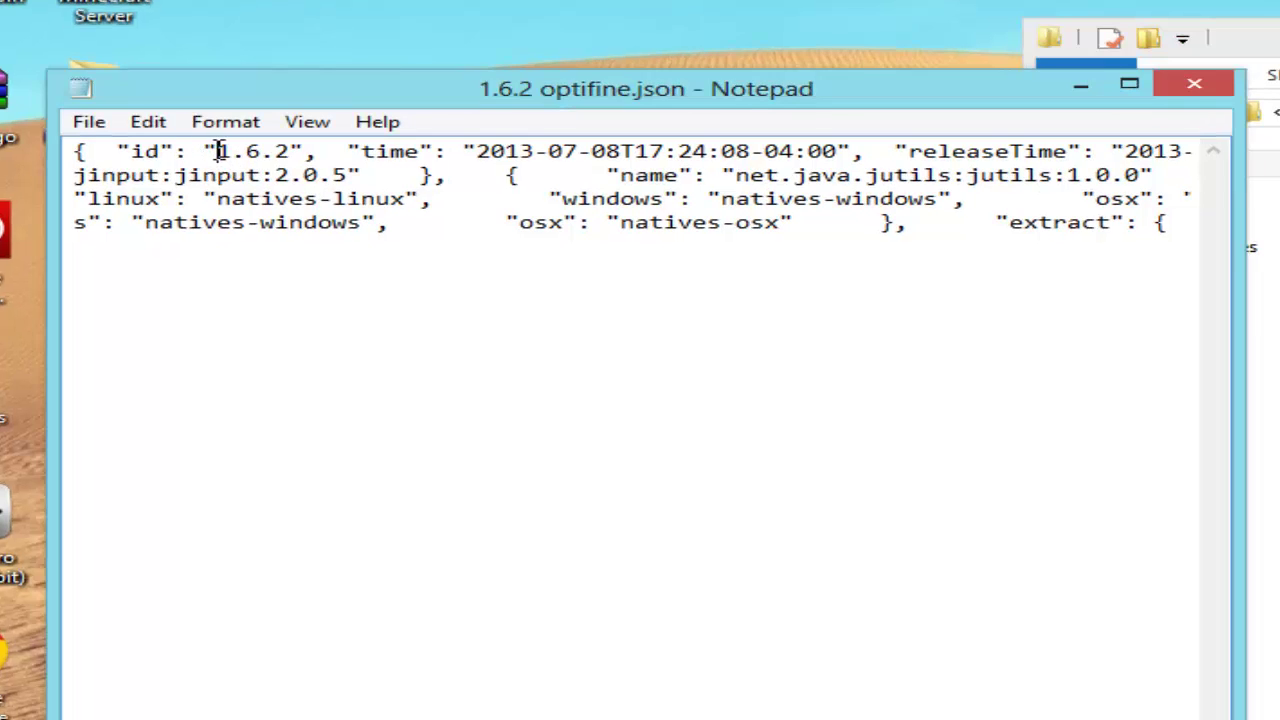
{"action": "left_click_drag", "start_coordinate": [219, 151], "coordinate": [295, 151]}
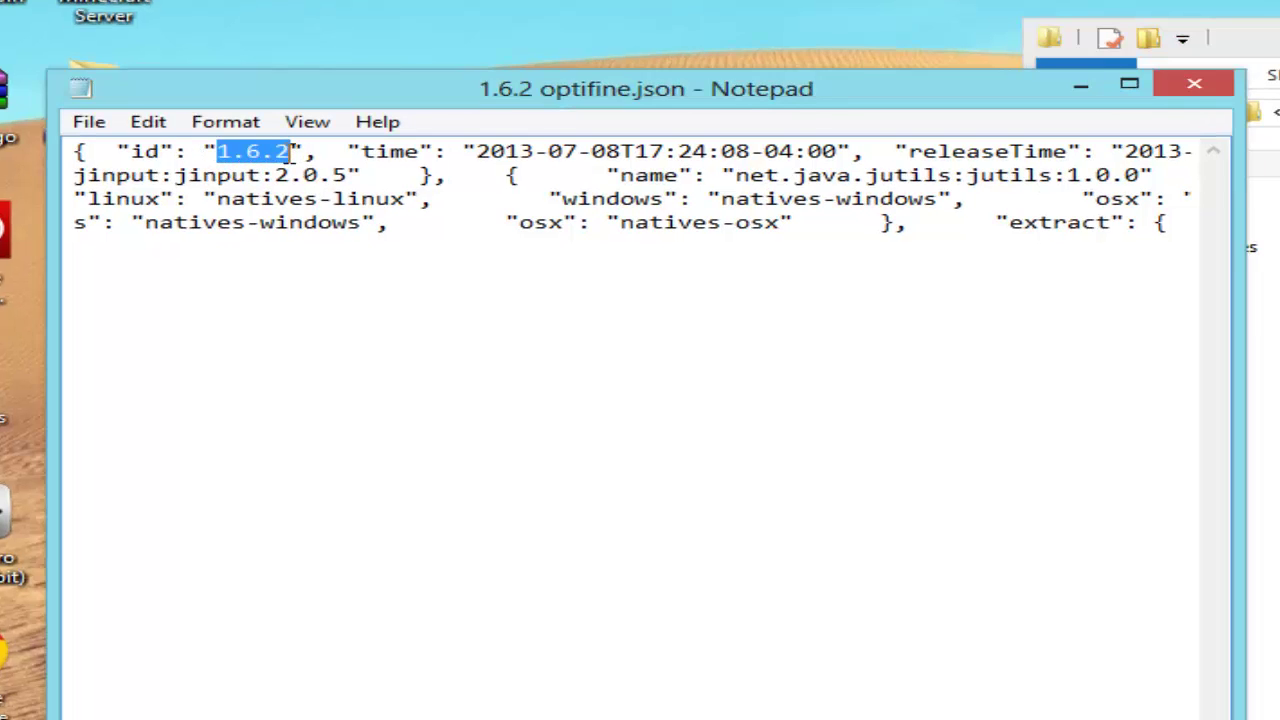
{"action": "left_click", "coordinate": [290, 152]}
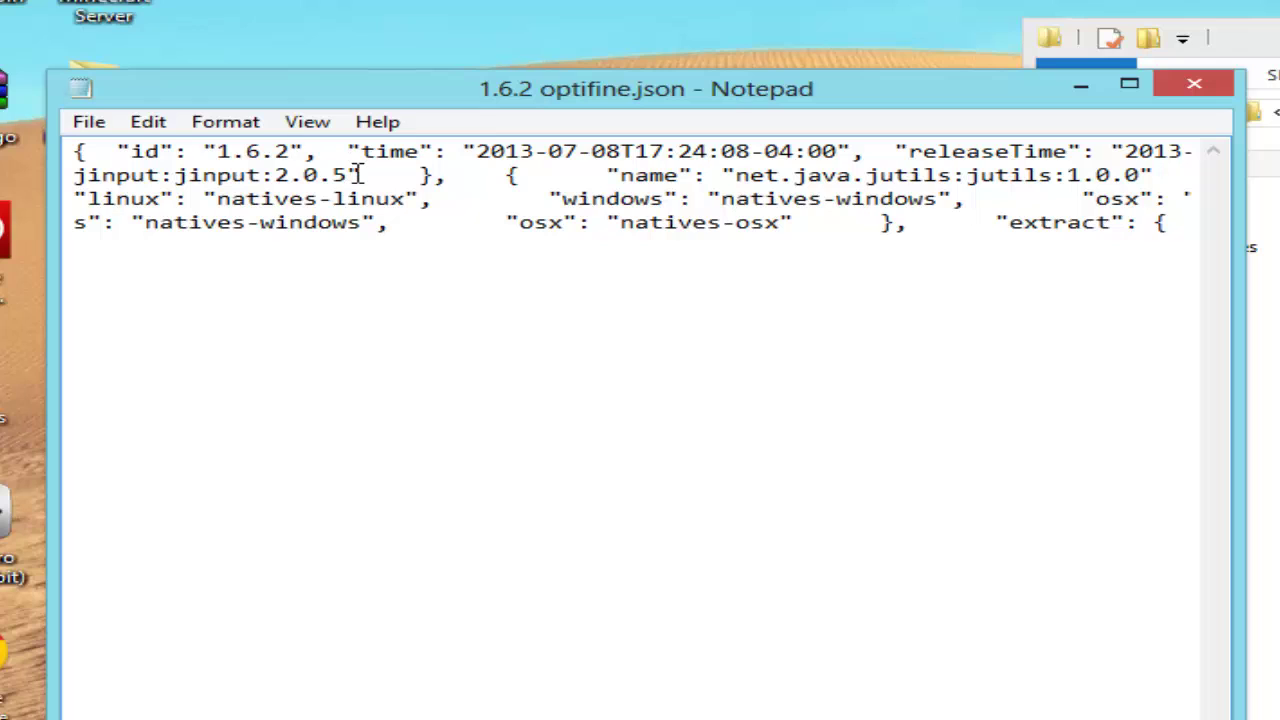
{"action": "type", "text": "op"}
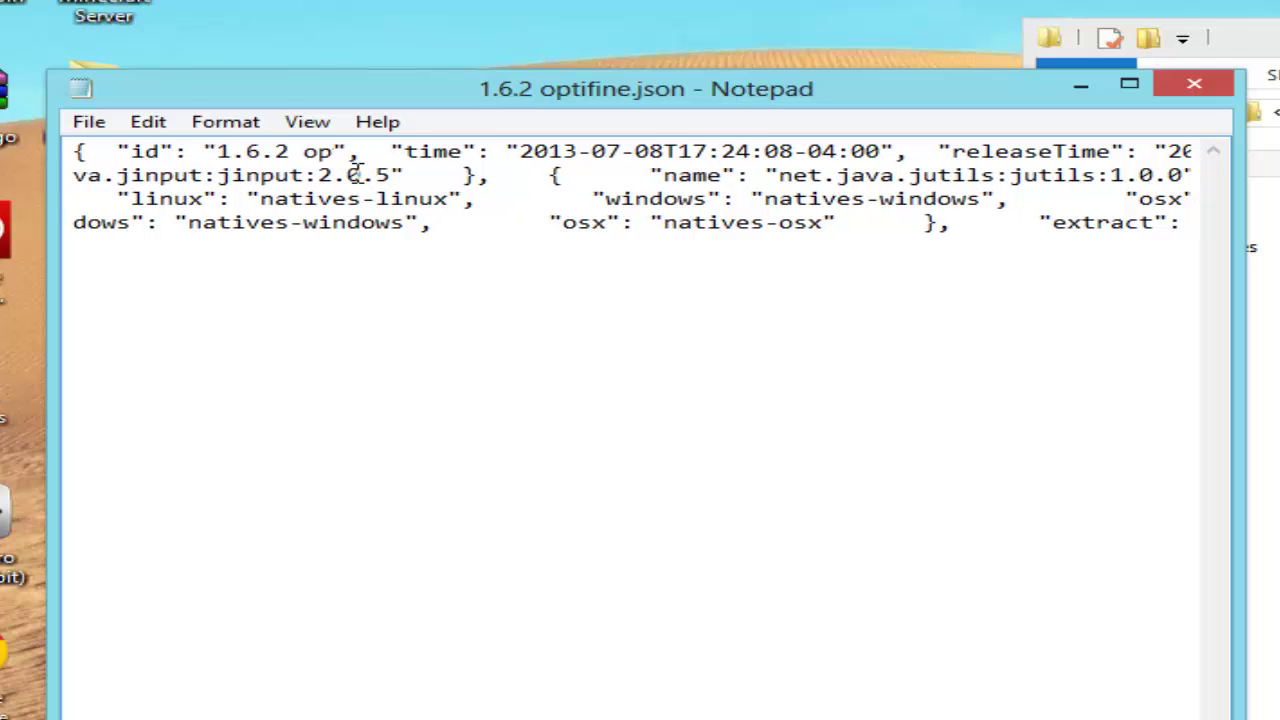
{"action": "type", "text": "tifine"}
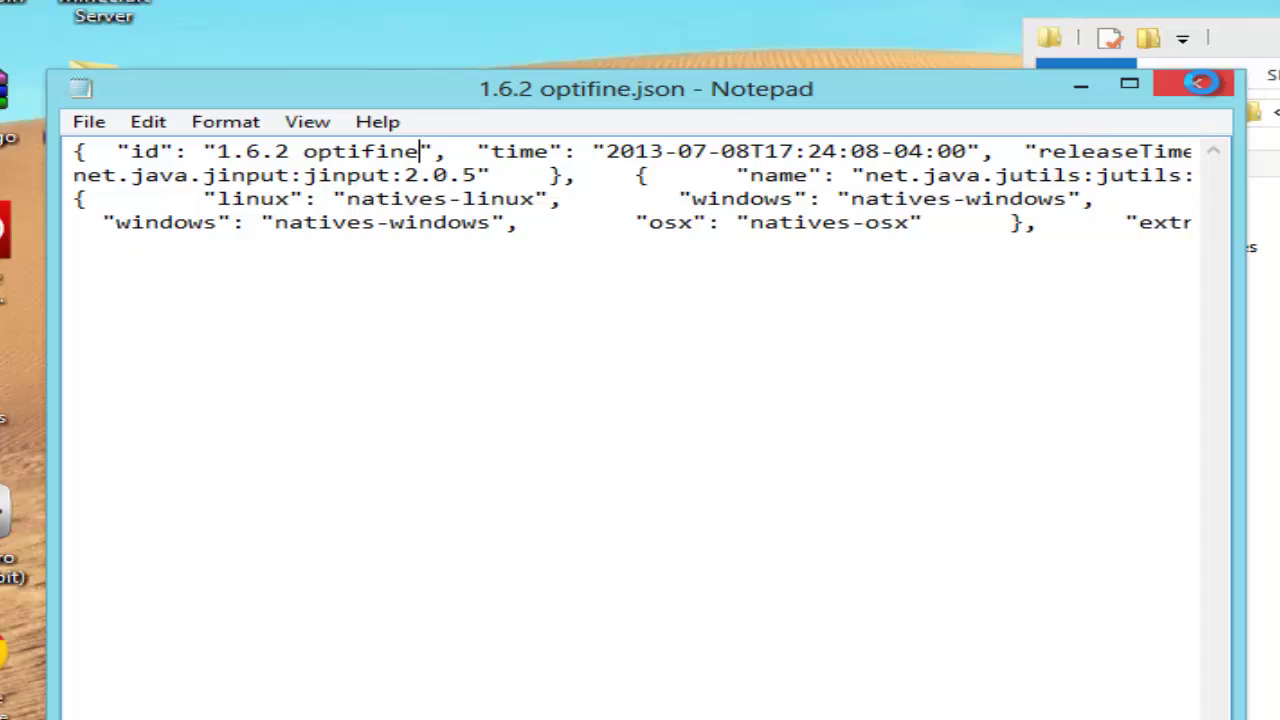
{"action": "left_click", "coordinate": [1195, 86]}
Step: Save the JSON edits and open the 1.6.2 optifine jar in WinRAR
{"action": "left_click", "coordinate": [686, 397]}
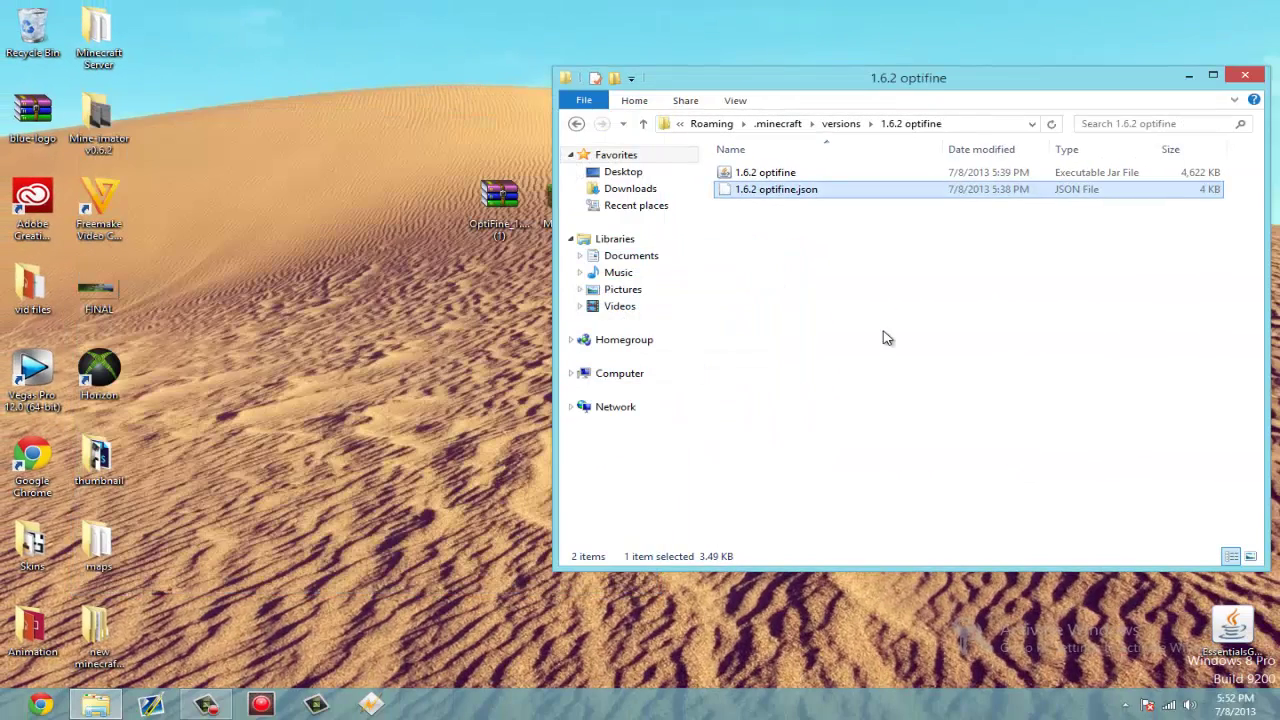
{"action": "left_click", "coordinate": [766, 172]}
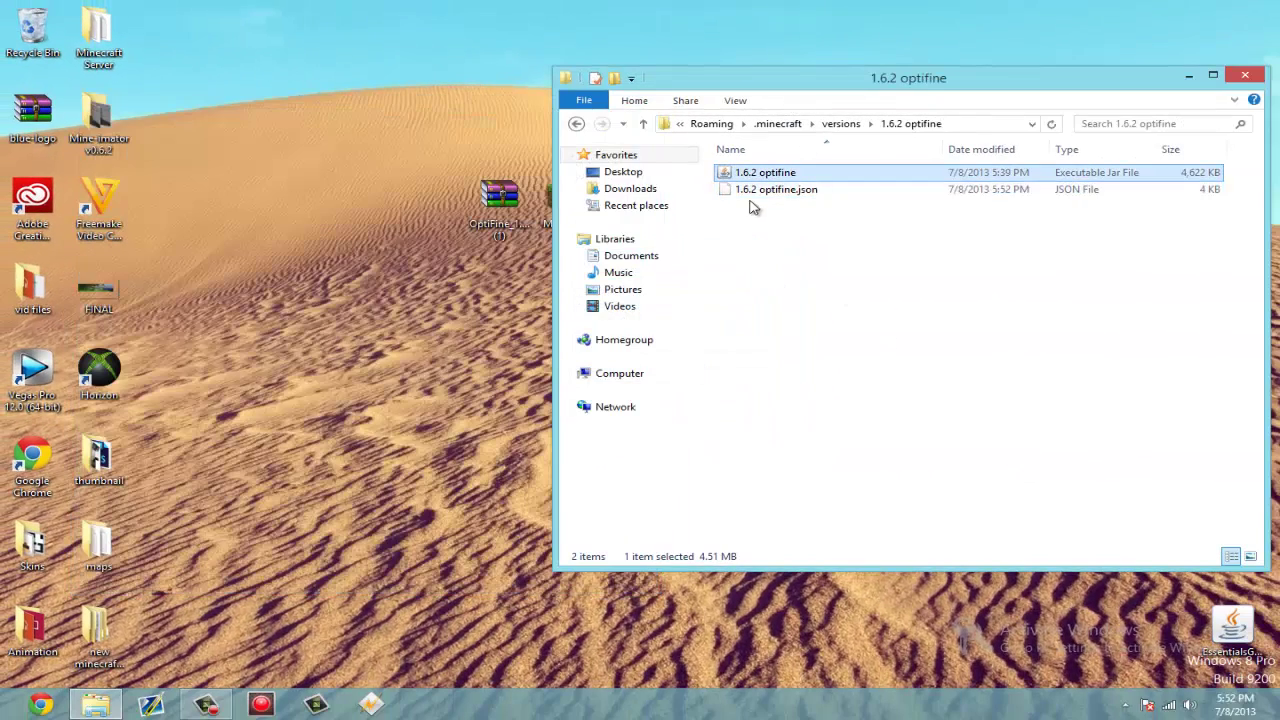
{"action": "right_click", "coordinate": [855, 178]}
{"action": "mouse_move", "coordinate": [940, 217]}
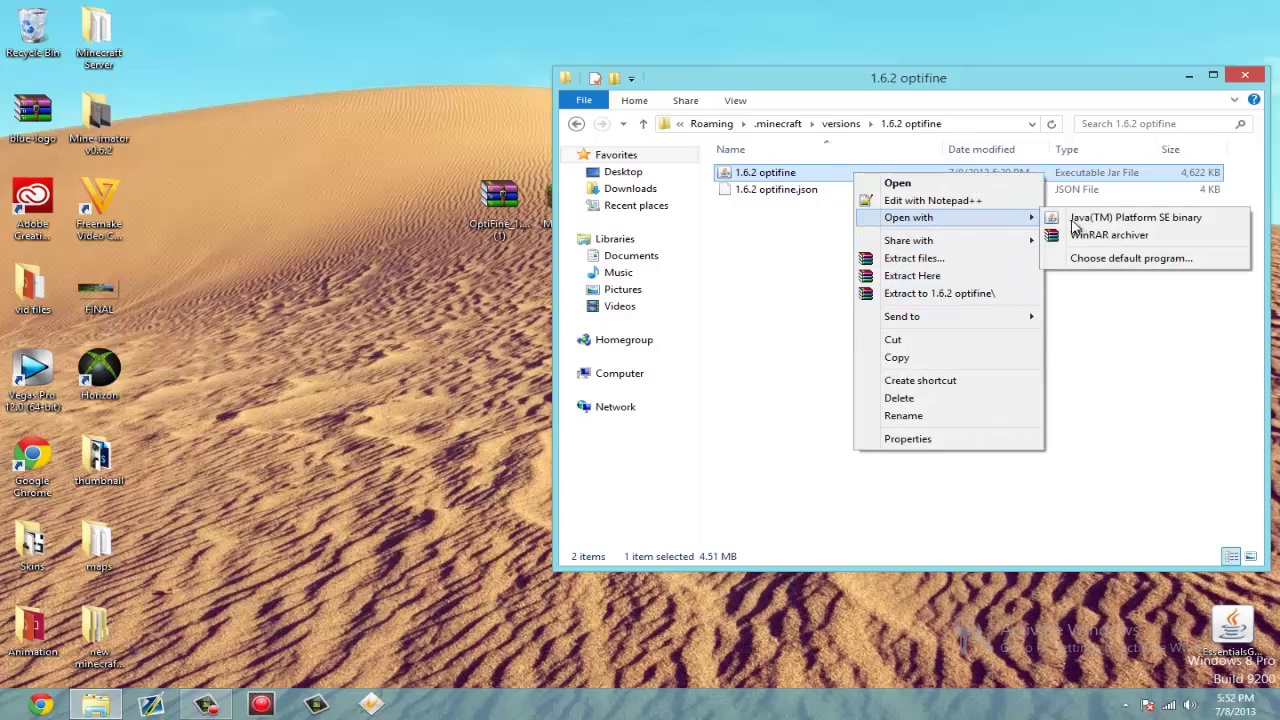
{"action": "left_click", "coordinate": [1100, 235]}
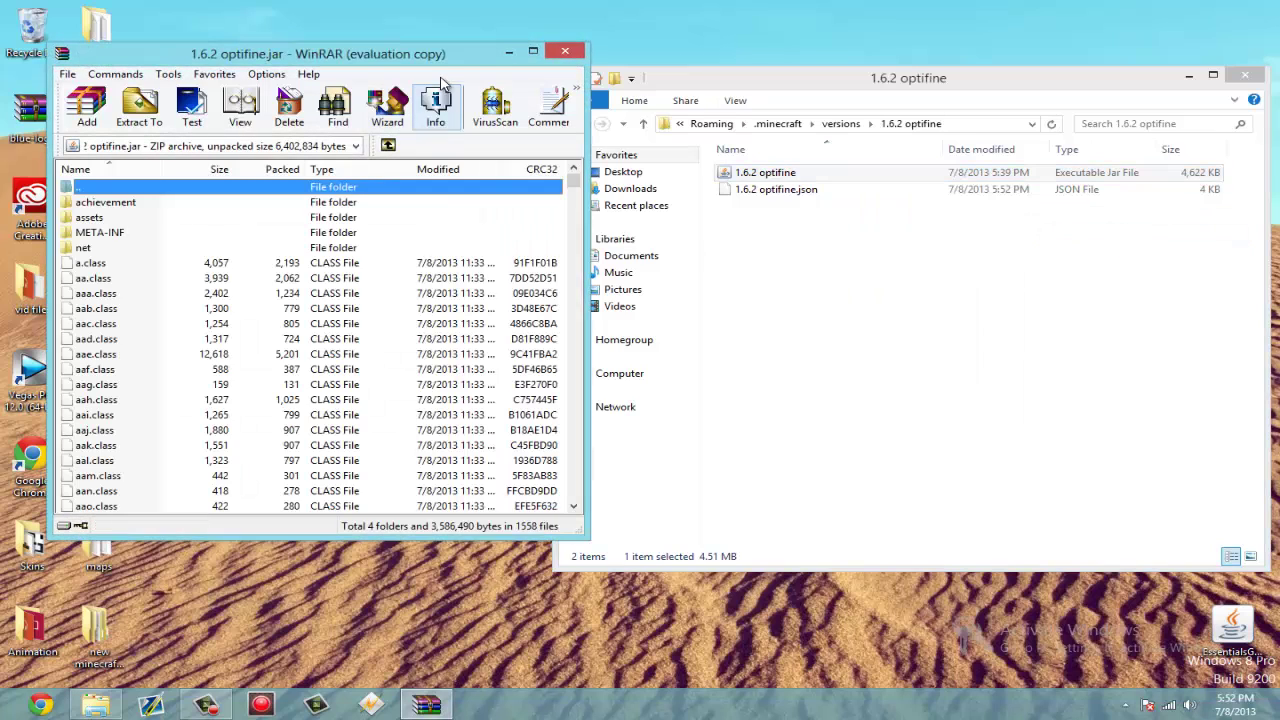
{"action": "left_click_drag", "start_coordinate": [420, 52], "coordinate": [1001, 51]}
Step: Delete the META-INF folder from the jar archive
{"action": "left_click", "coordinate": [708, 232]}
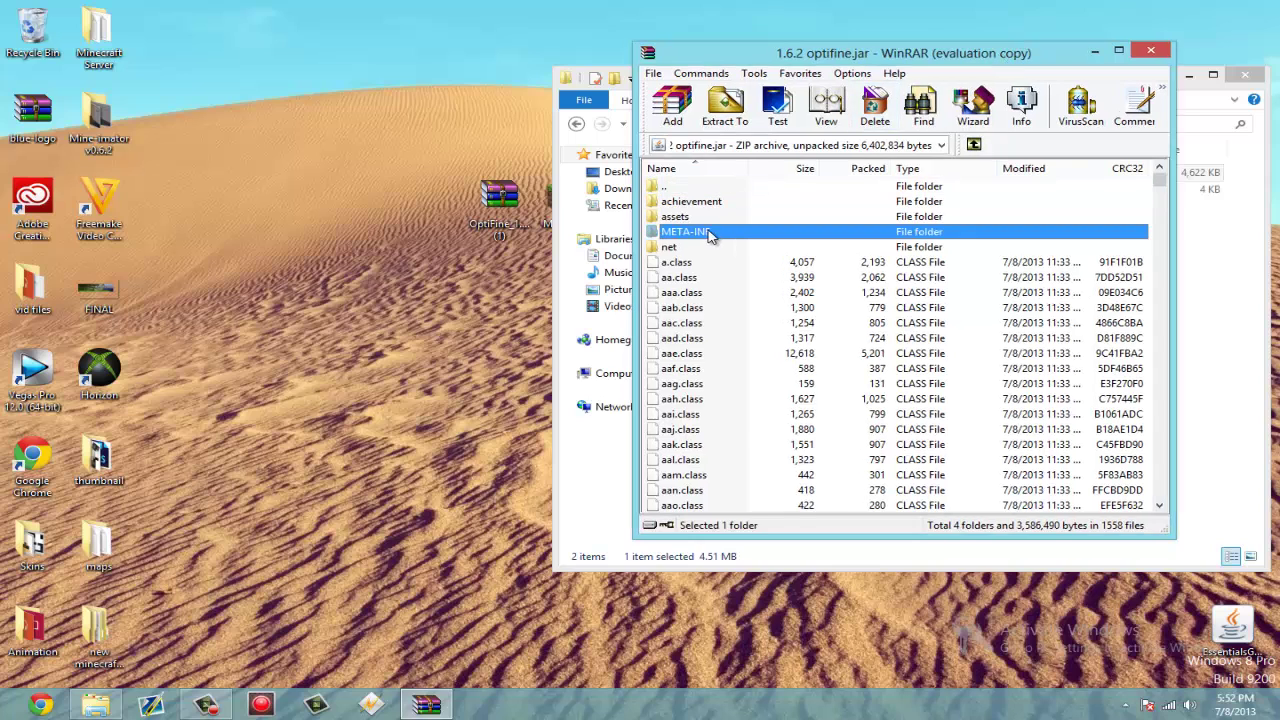
{"action": "right_click", "coordinate": [708, 232]}
{"action": "left_click", "coordinate": [772, 333]}
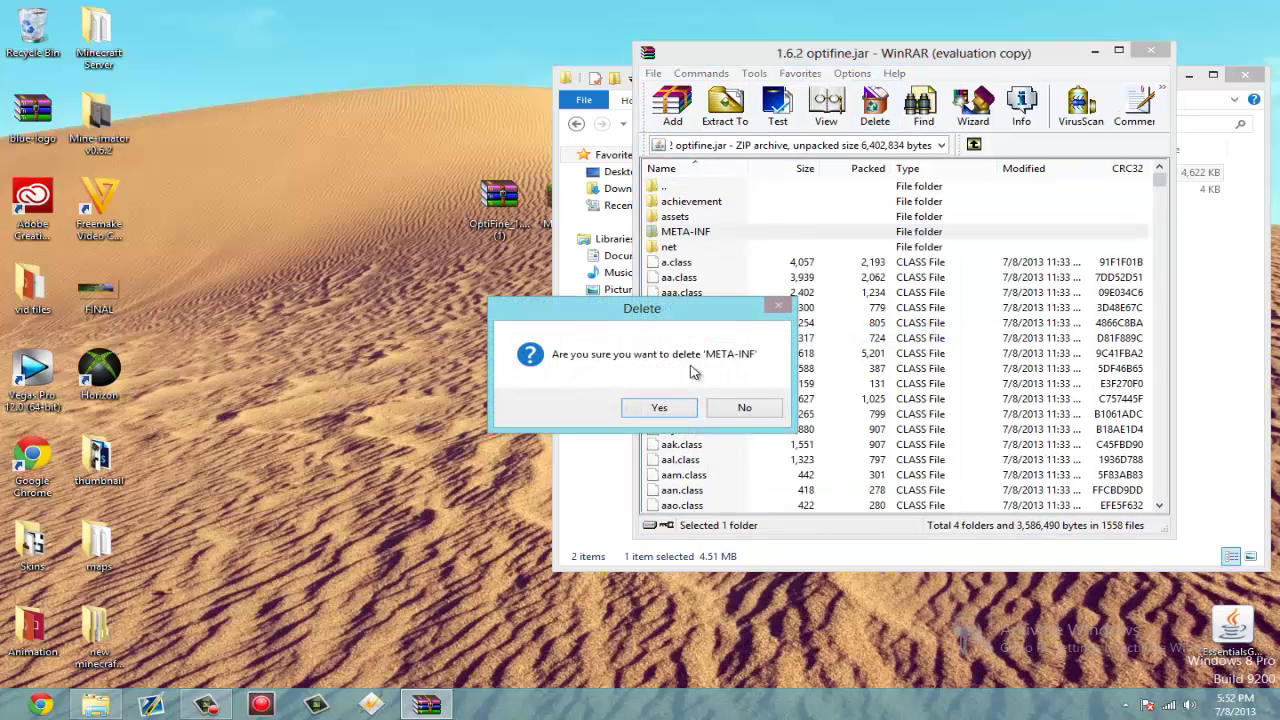
{"action": "left_click", "coordinate": [672, 407]}
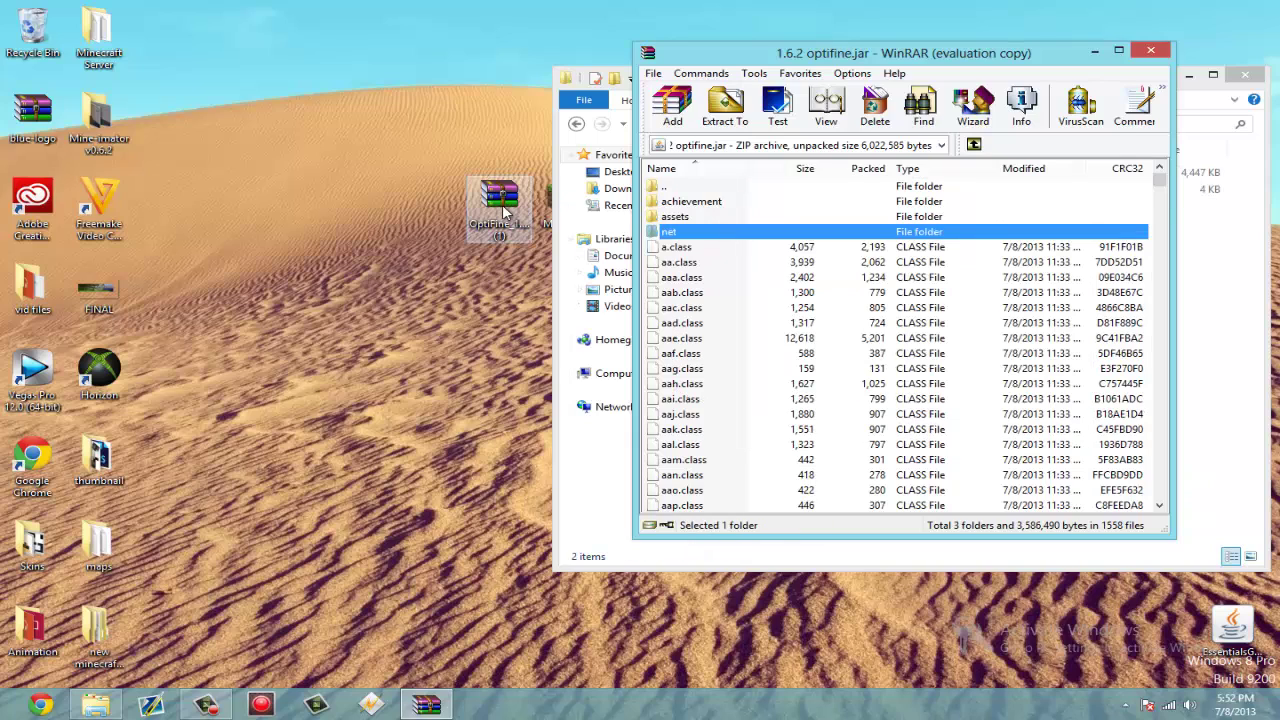
Step: Add all files from the OptiFine_1.6.2_HD_U_A2 (1).zip into the jar, then close both archives
{"action": "double_click", "coordinate": [502, 206]}
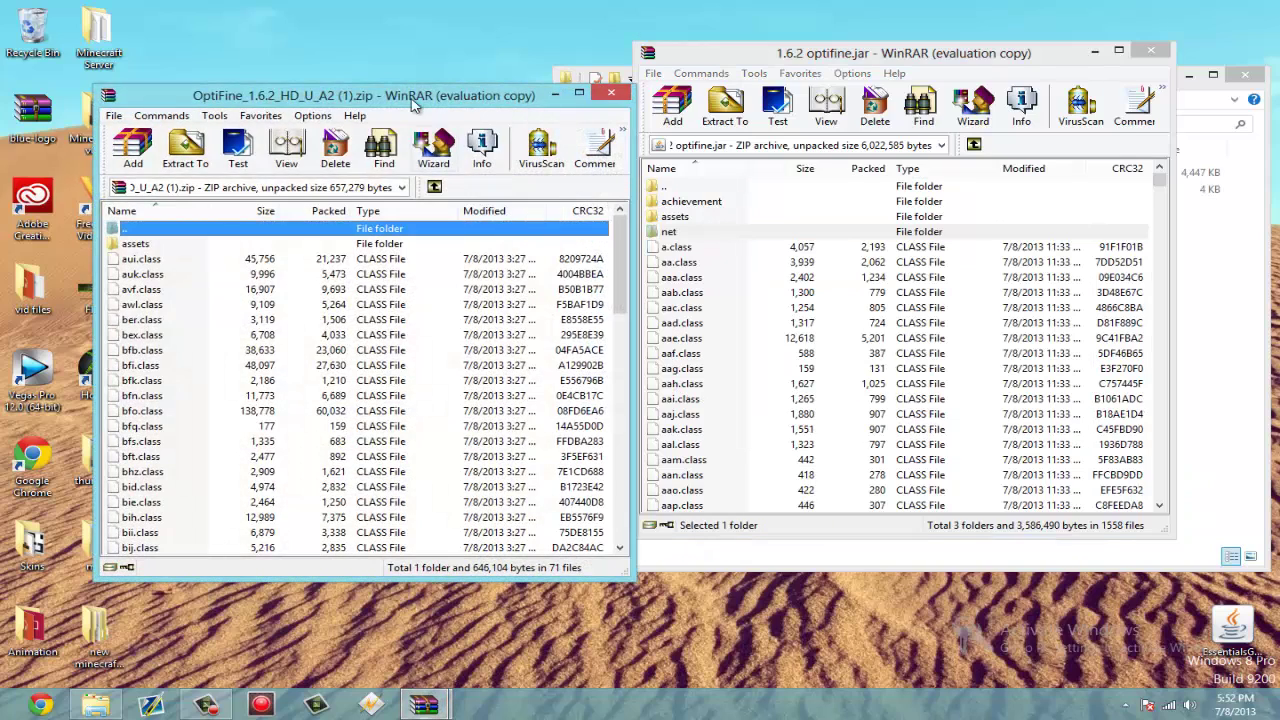
{"action": "left_click_drag", "start_coordinate": [413, 105], "coordinate": [350, 78]}
{"action": "key", "text": "ctrl+a"}
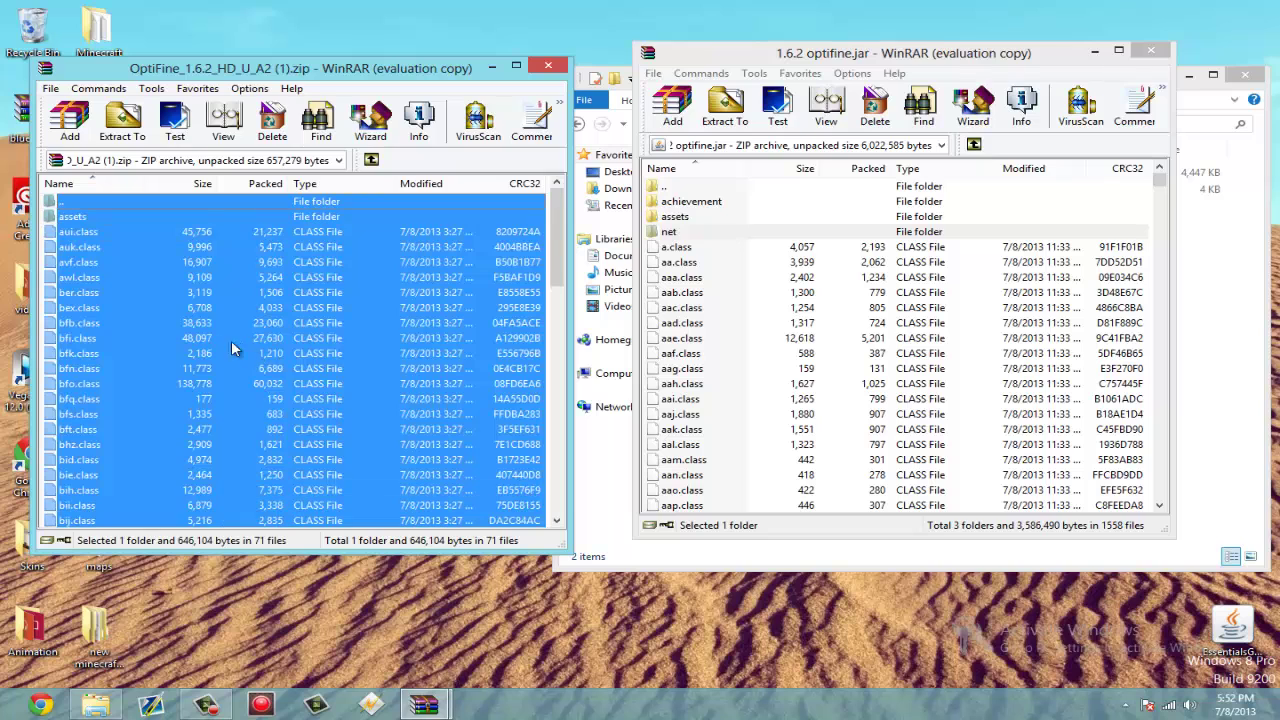
{"action": "left_click_drag", "start_coordinate": [231, 340], "coordinate": [804, 434]}
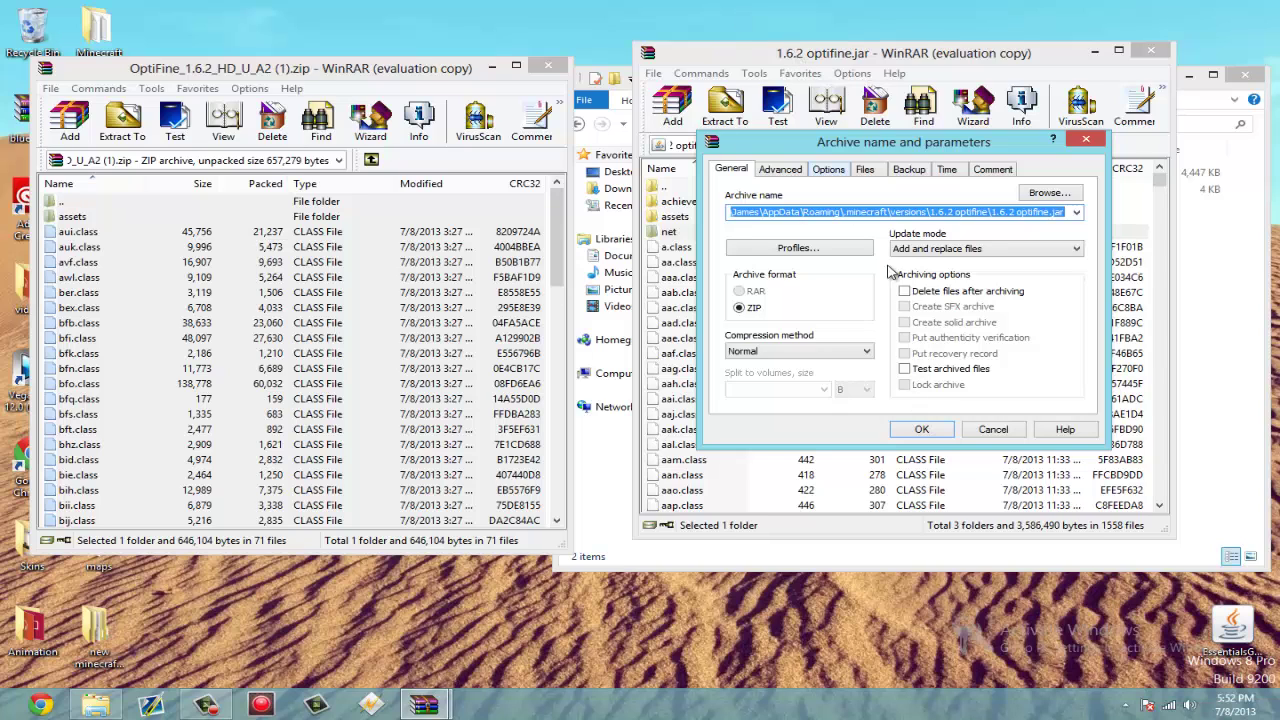
{"action": "left_click", "coordinate": [922, 429]}
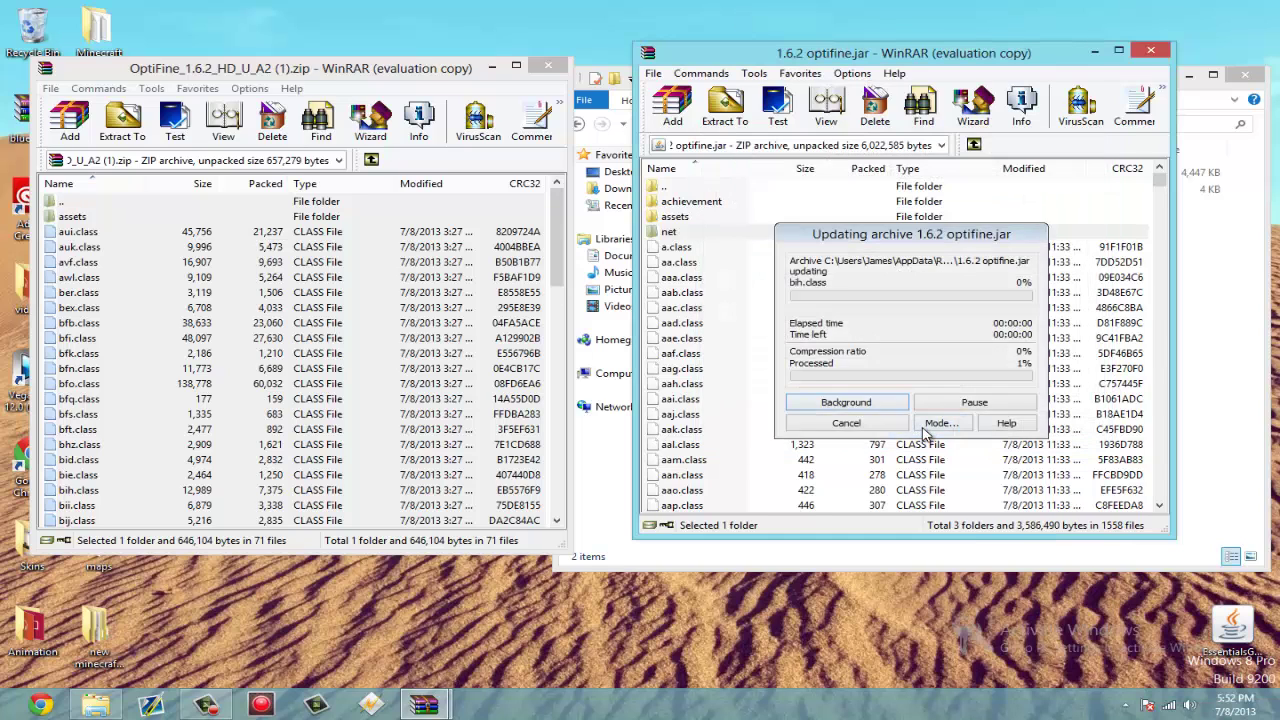
{"action": "left_click", "coordinate": [1151, 50]}
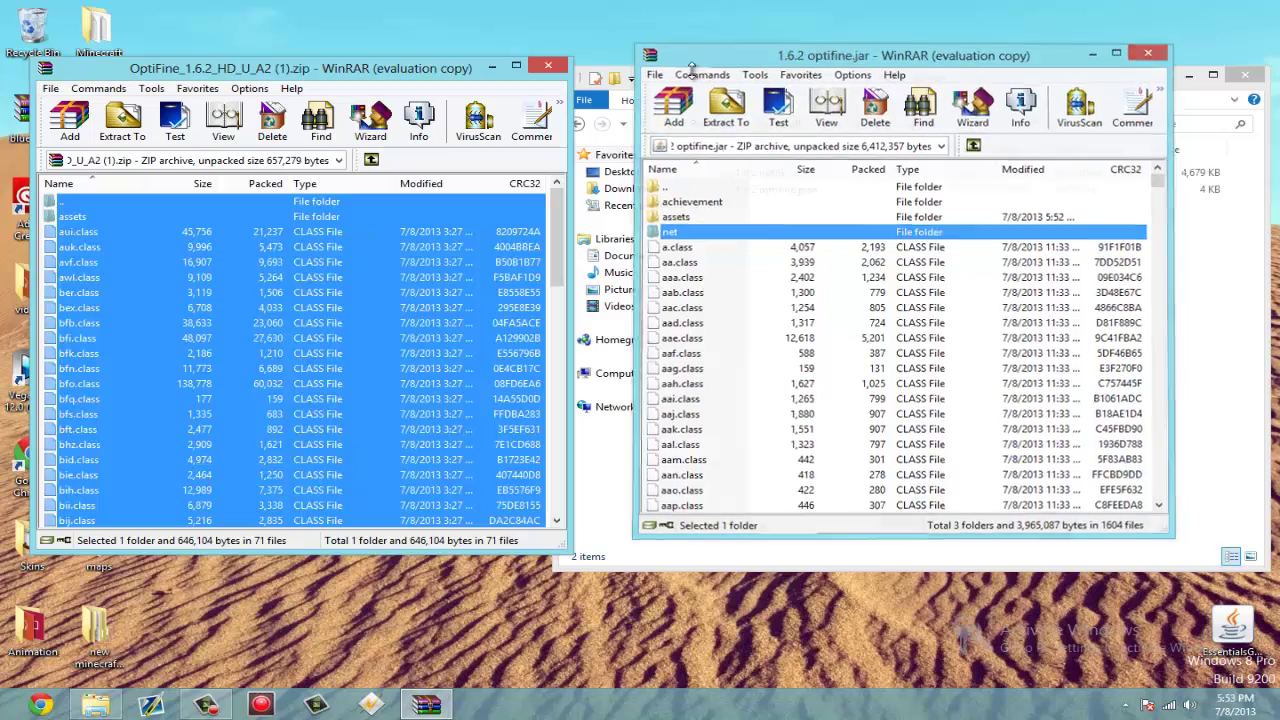
{"action": "left_click", "coordinate": [548, 66]}
Step: Close Explorer and play Minecraft from the launcher with the release 1.6.2 optifine version
{"action": "left_click", "coordinate": [1245, 78]}
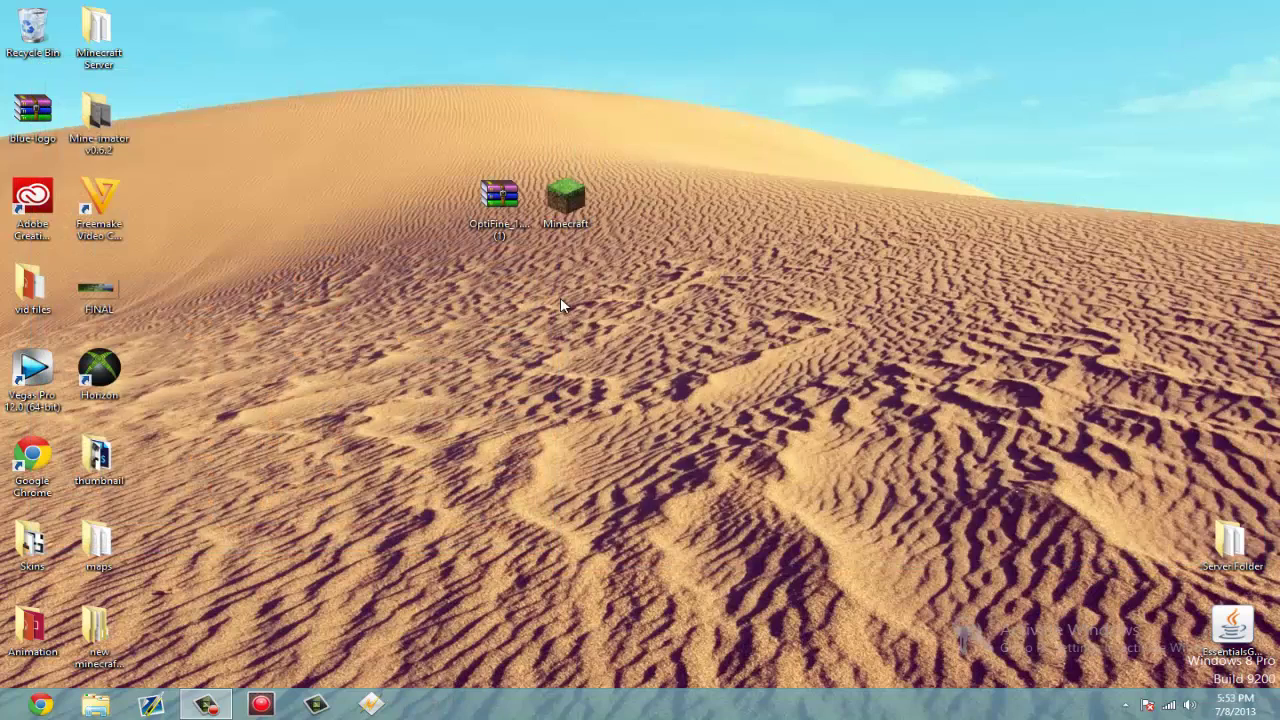
{"action": "double_click", "coordinate": [568, 205]}
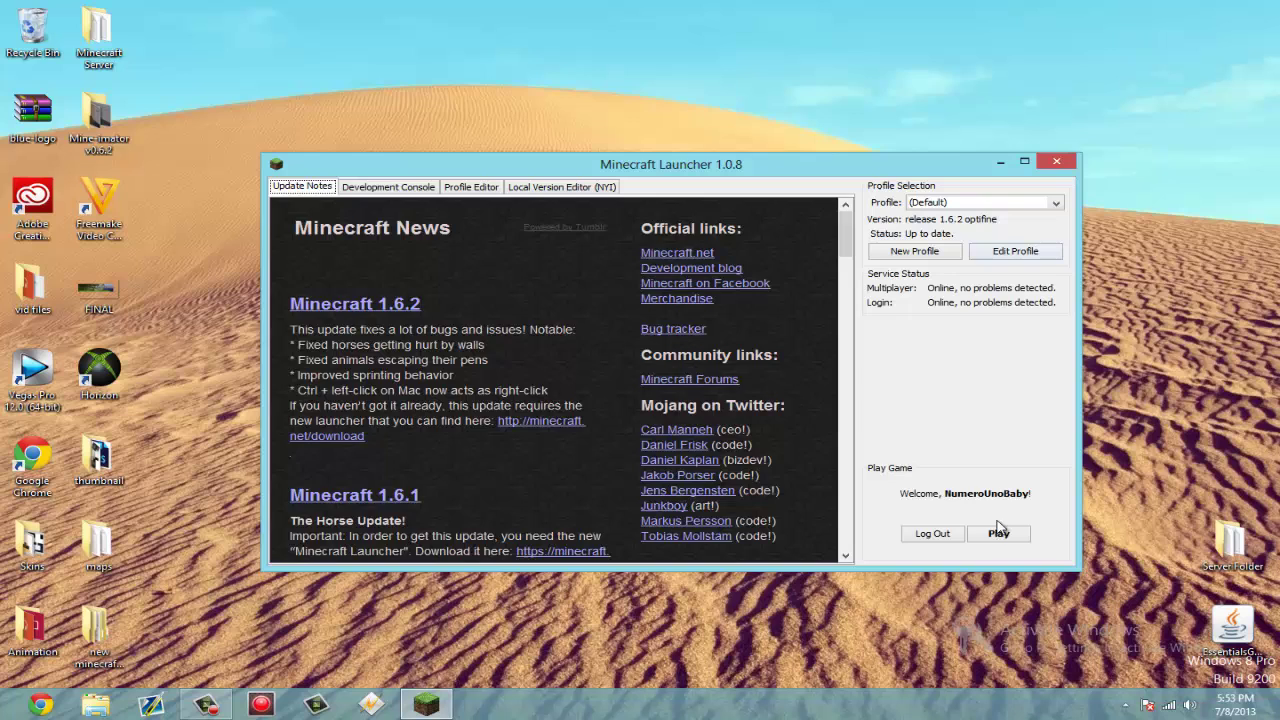
{"action": "left_click", "coordinate": [998, 532]}
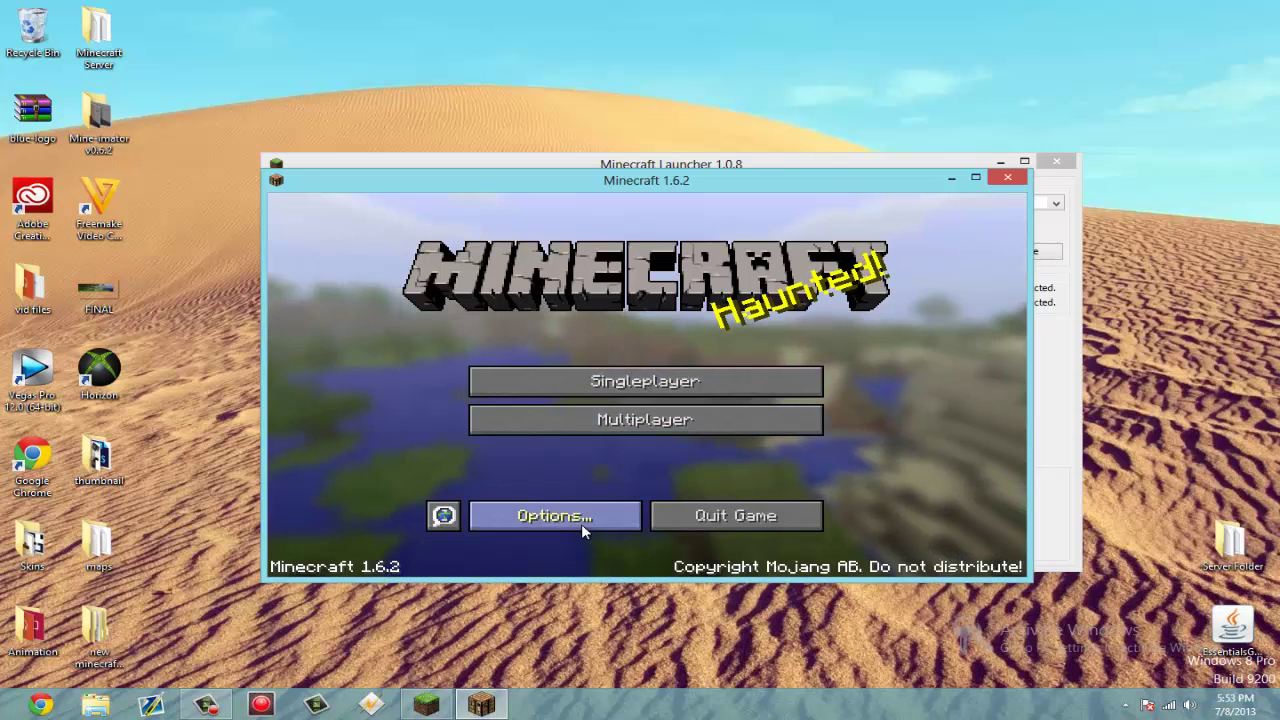
{"action": "left_click", "coordinate": [585, 532]}
{"action": "left_click", "coordinate": [545, 422]}
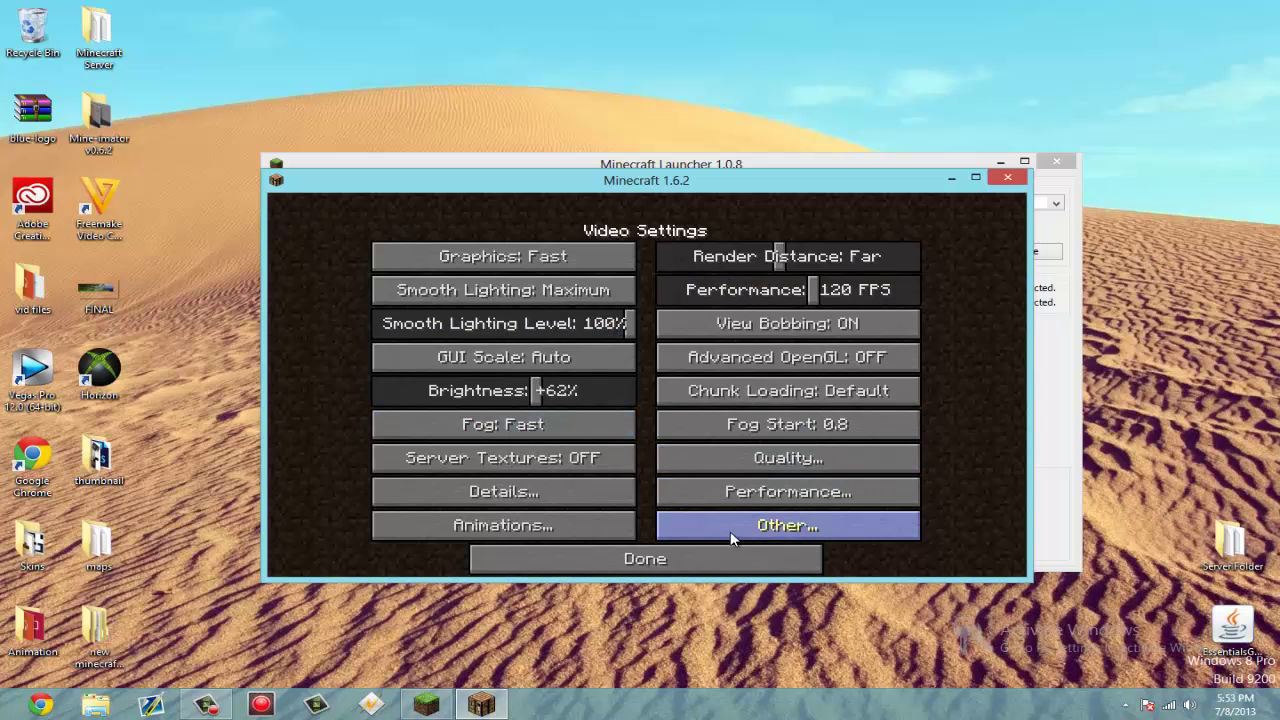
{"action": "left_click", "coordinate": [737, 493]}
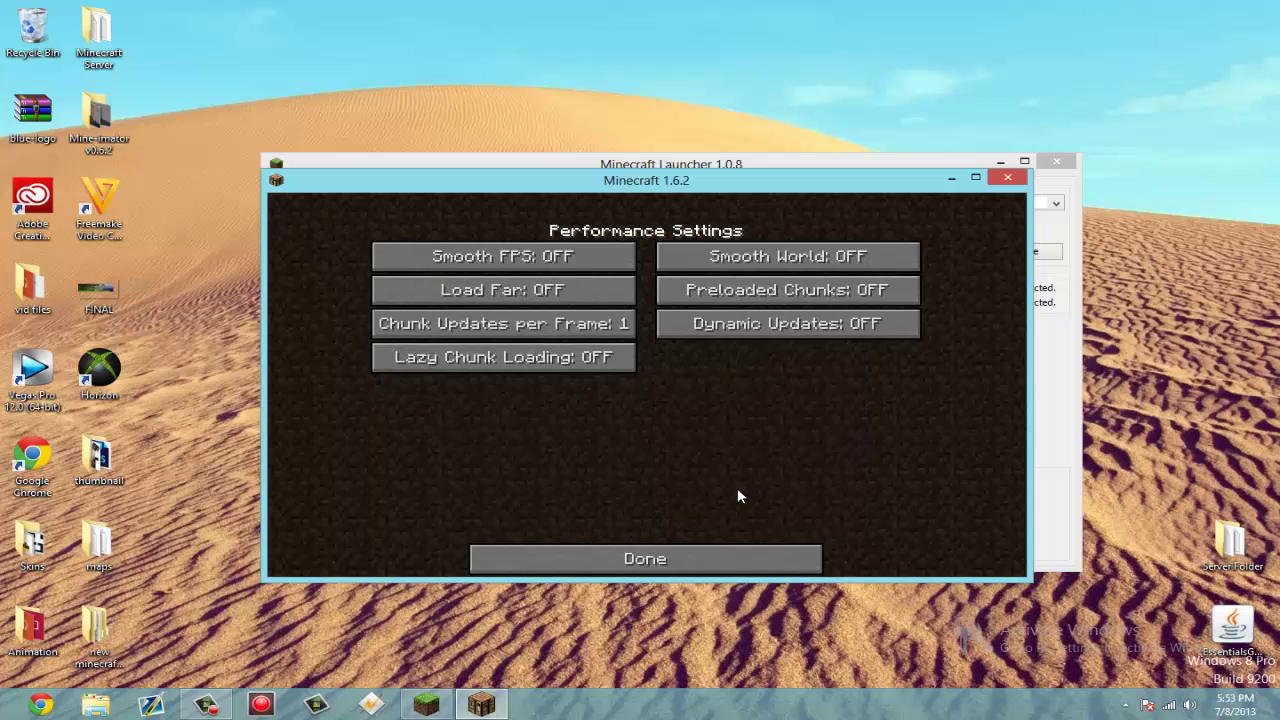
{"action": "left_click", "coordinate": [663, 558]}
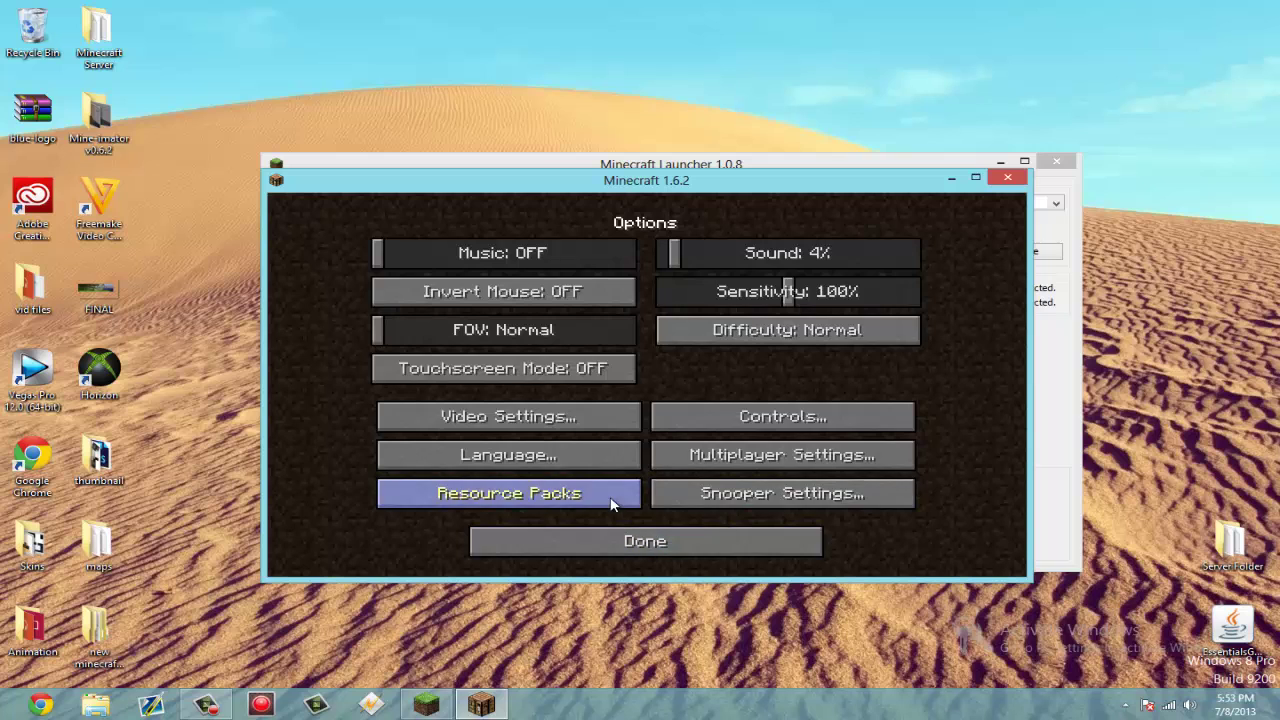
{"action": "left_click", "coordinate": [604, 549]}
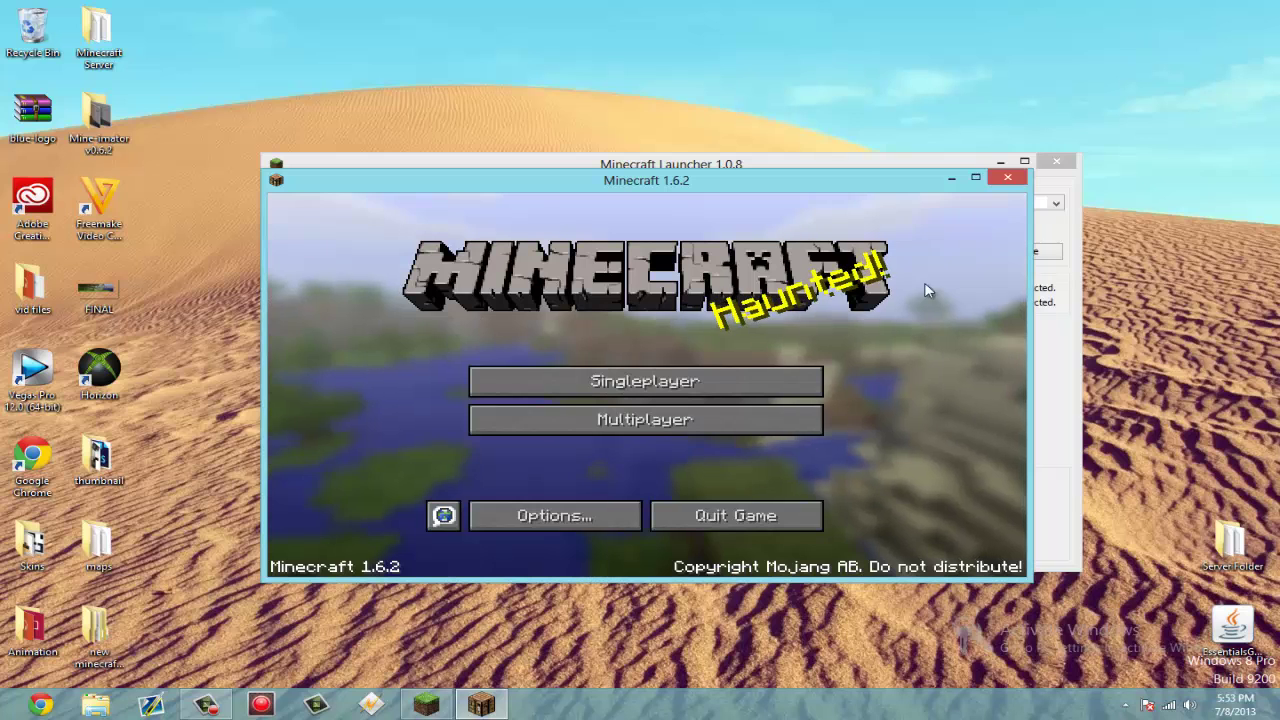
{"action": "left_click_drag", "start_coordinate": [889, 187], "coordinate": [895, 184]}
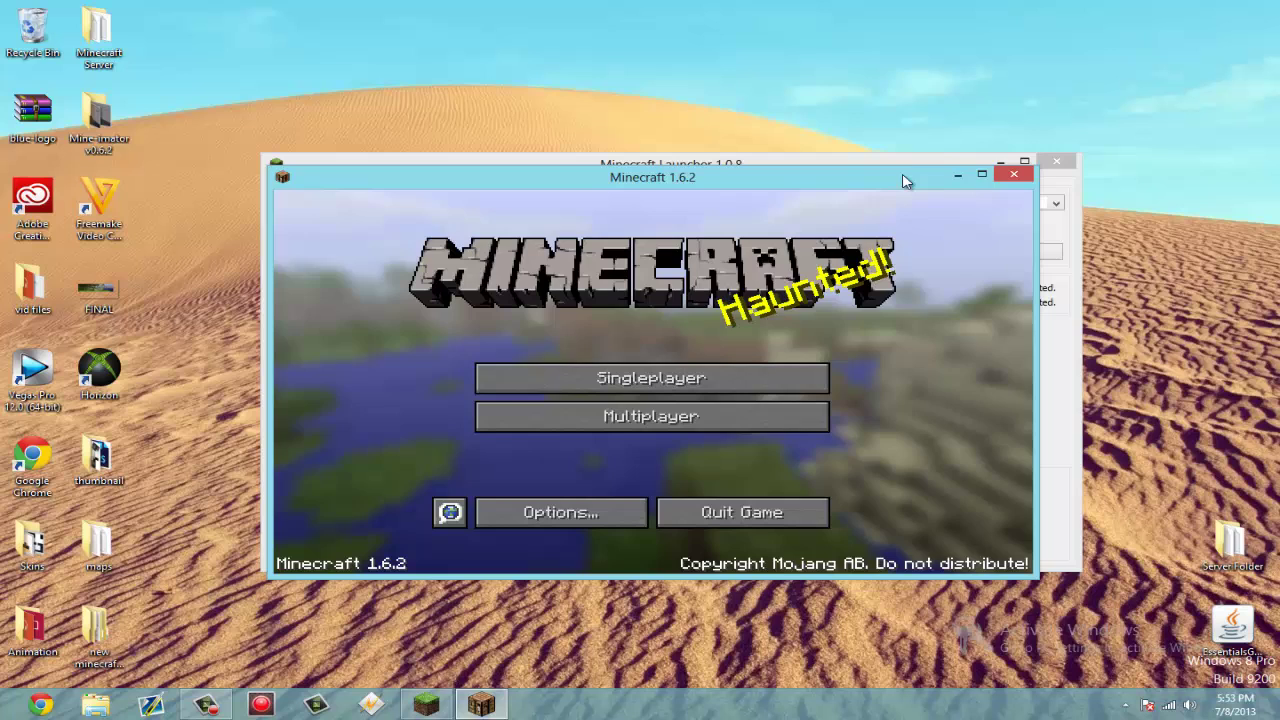